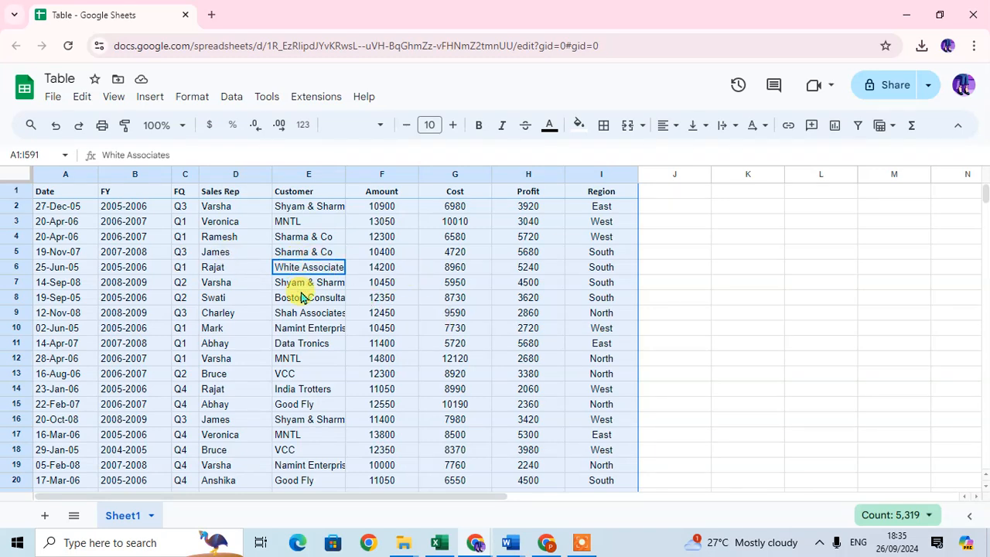
Convert the data range A1:I591 on Sheet1 to a table.
click(193, 98)
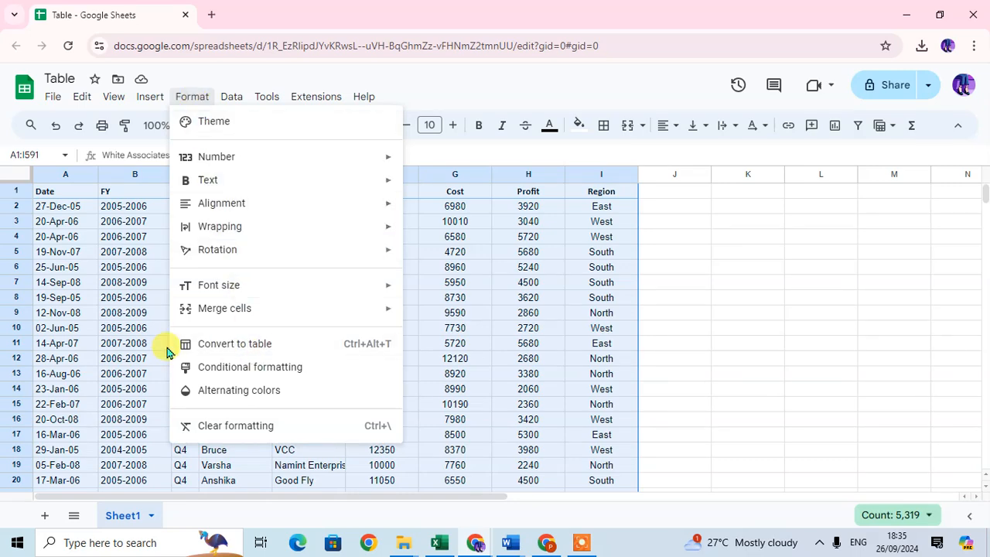
click(310, 340)
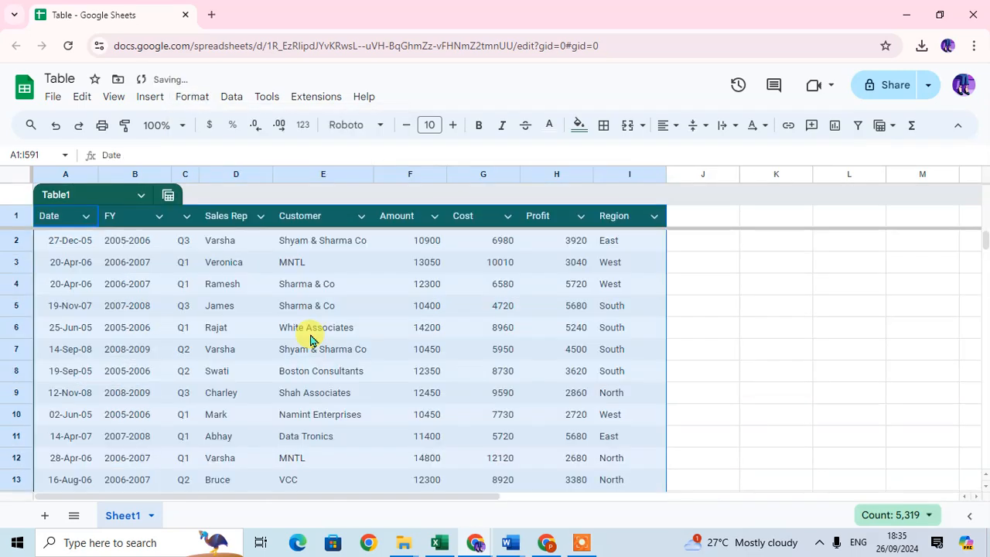
click(296, 328)
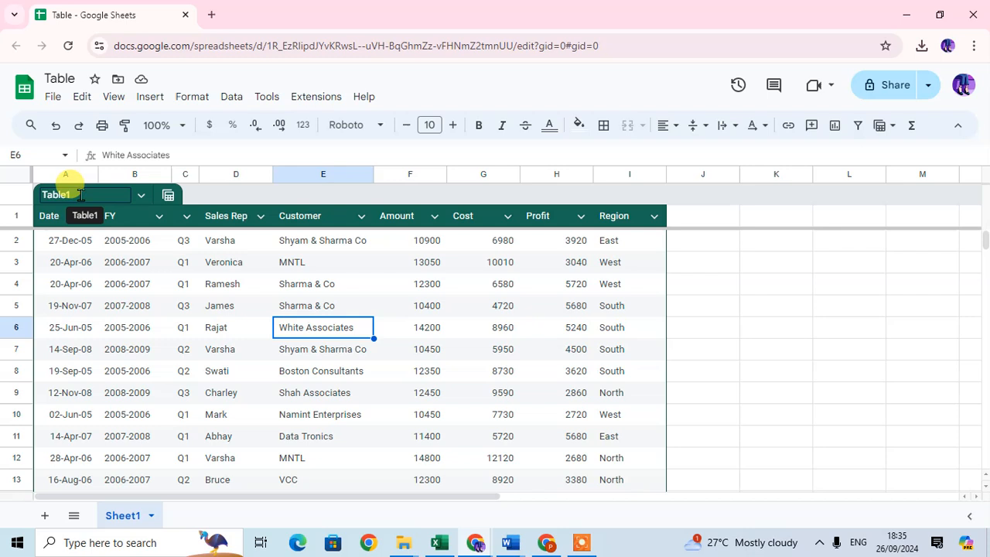
Rename the new table as Sale Data.
click(141, 199)
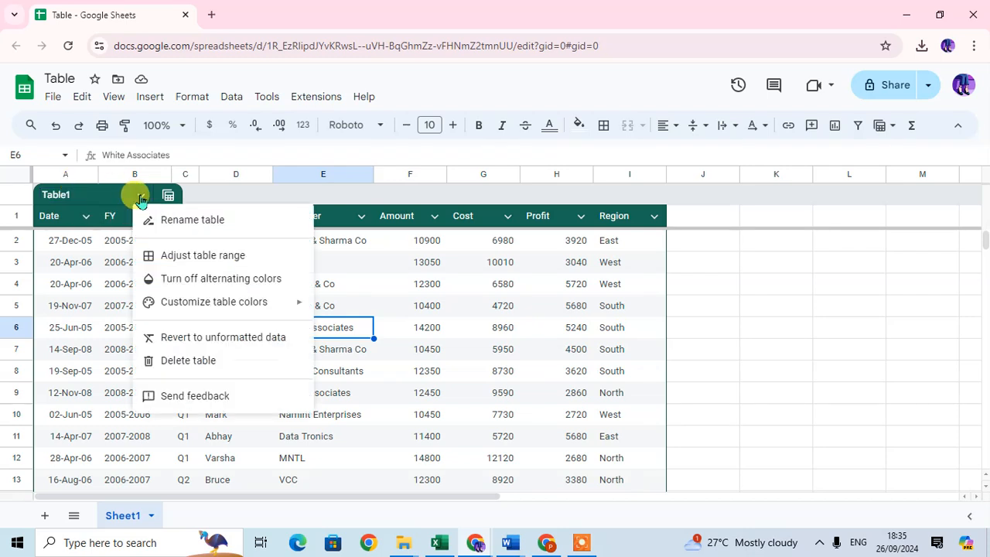
click(169, 228)
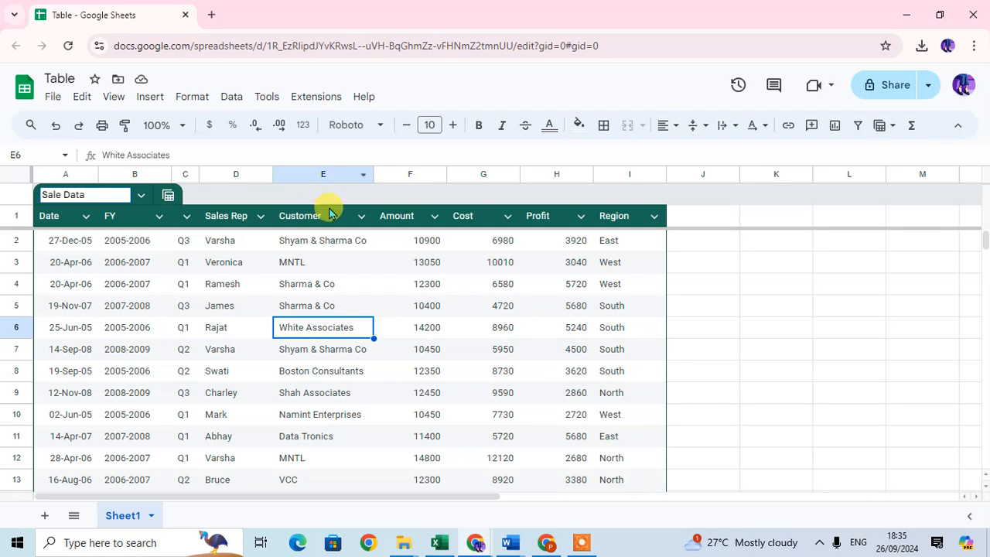
key(Return)
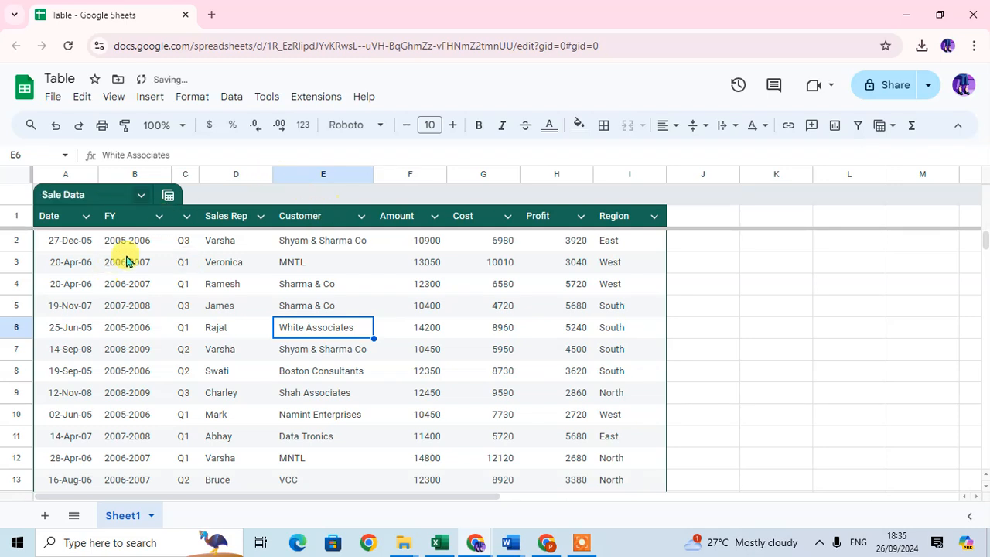
click(86, 218)
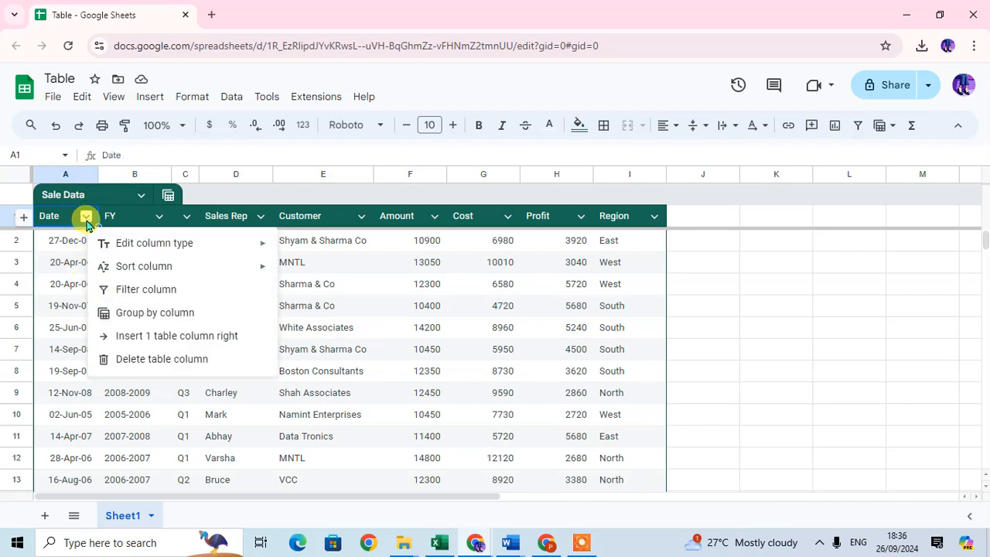
mouse_move(128, 272)
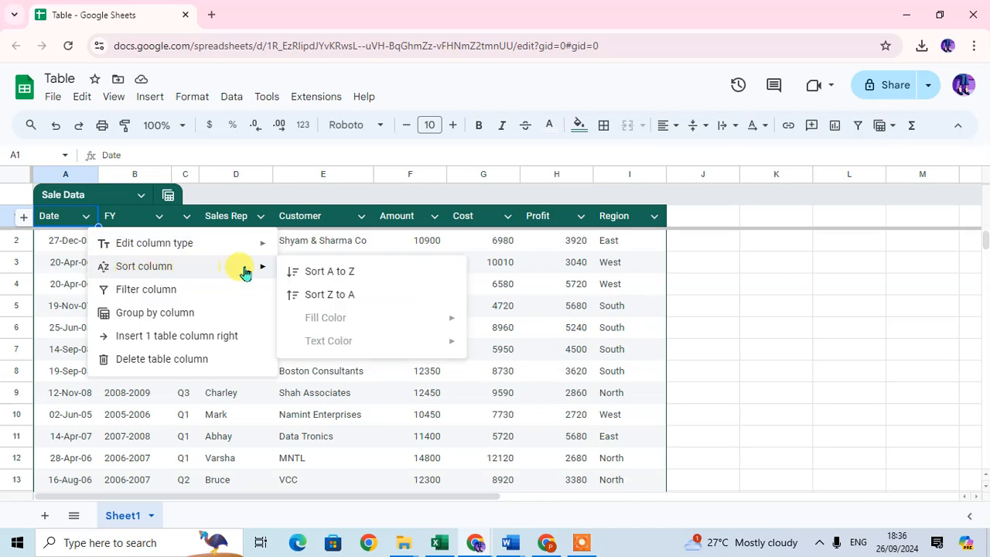
click(430, 395)
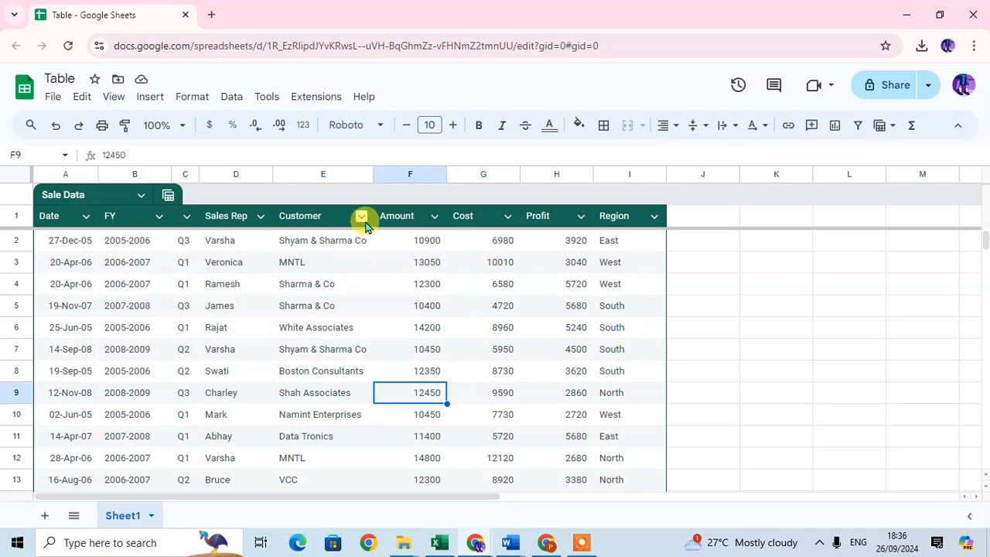
Sort the Sale Data table by the Customer column from A to Z and check the sorted rows.
click(364, 221)
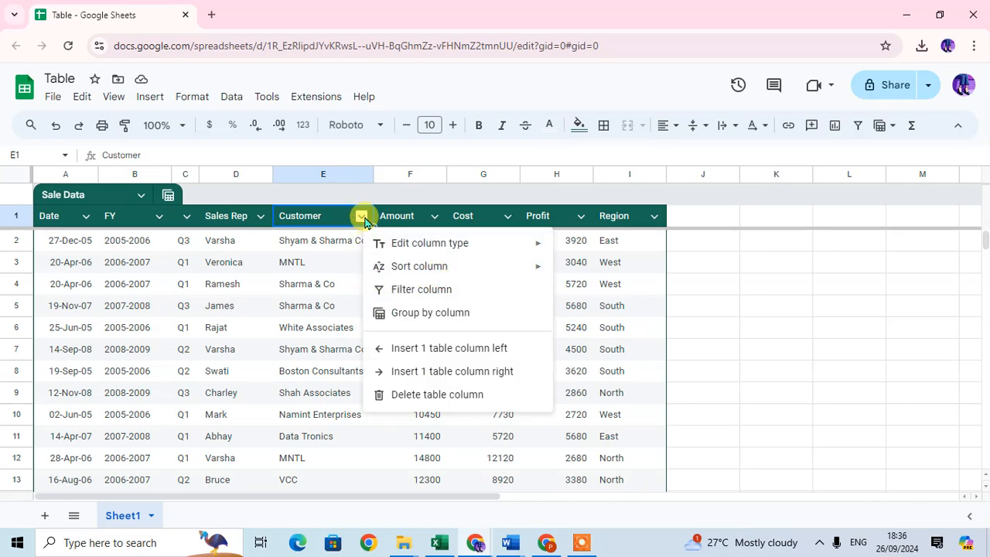
mouse_move(406, 273)
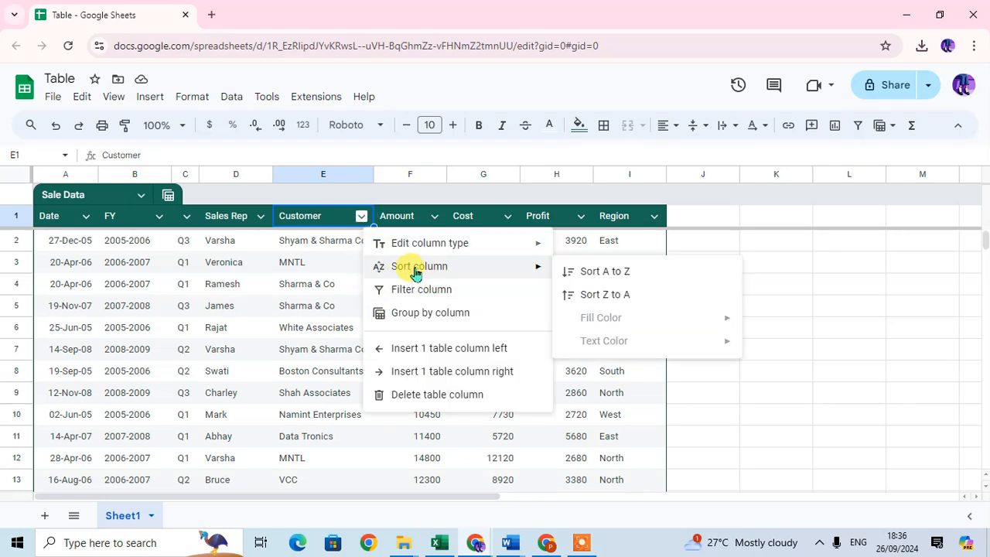
click(618, 268)
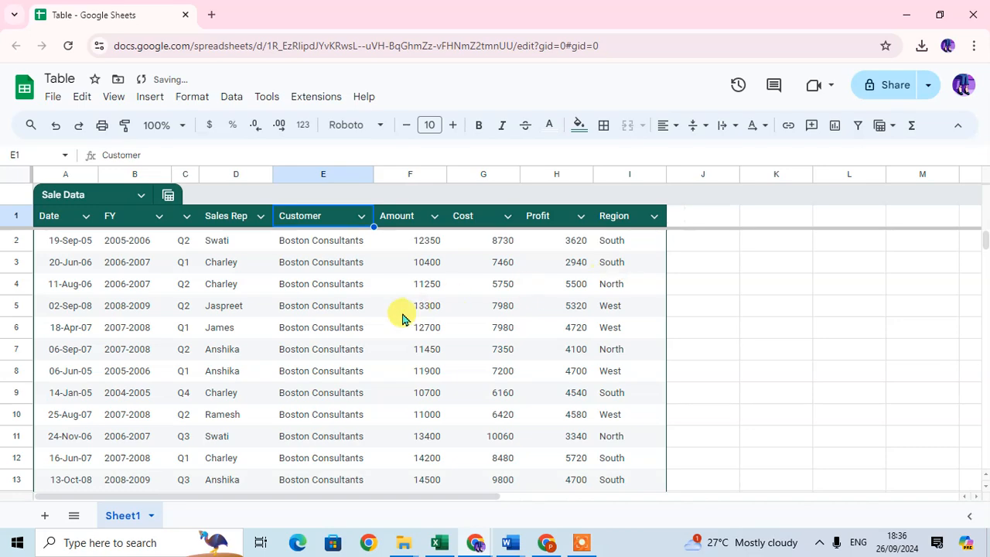
scroll(309, 304, down, 20)
scroll(358, 327, up, 20)
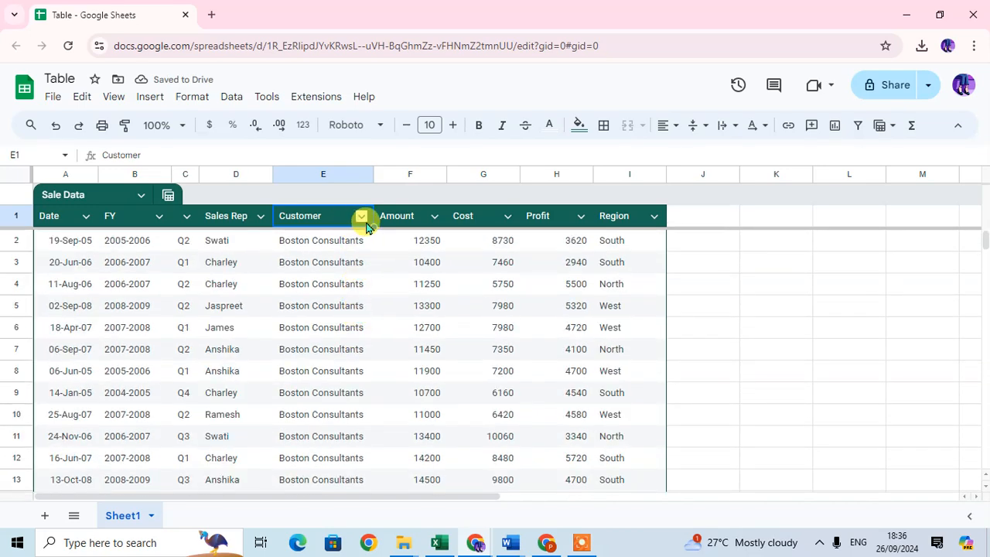
Group the table temporarily by the Customer column to review the customer groups, and undo that grouping.
click(361, 216)
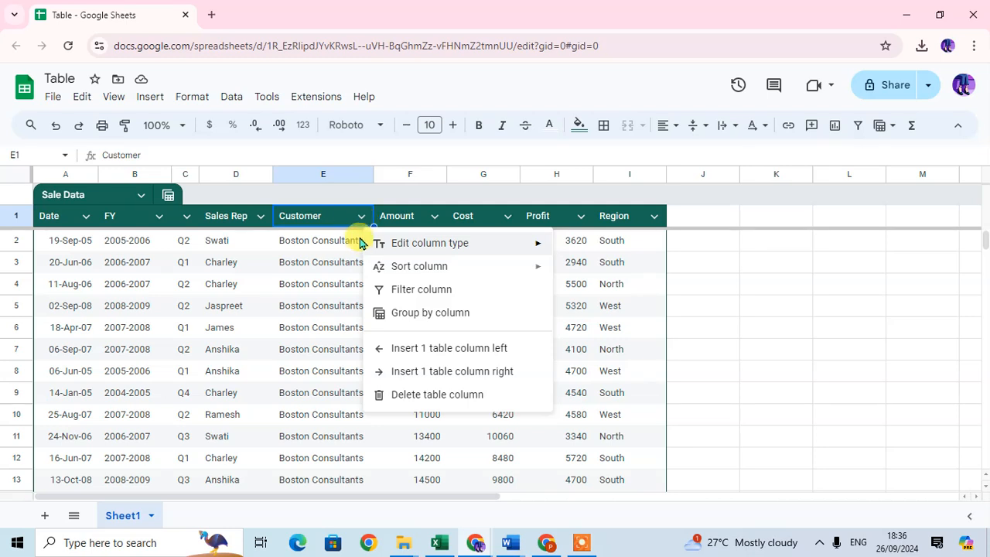
click(445, 320)
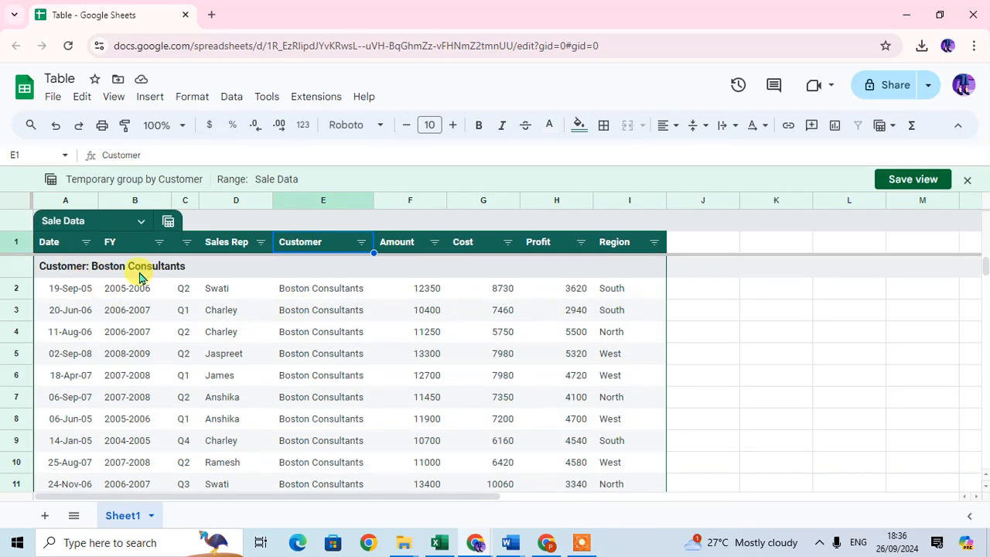
scroll(162, 289, down, 15)
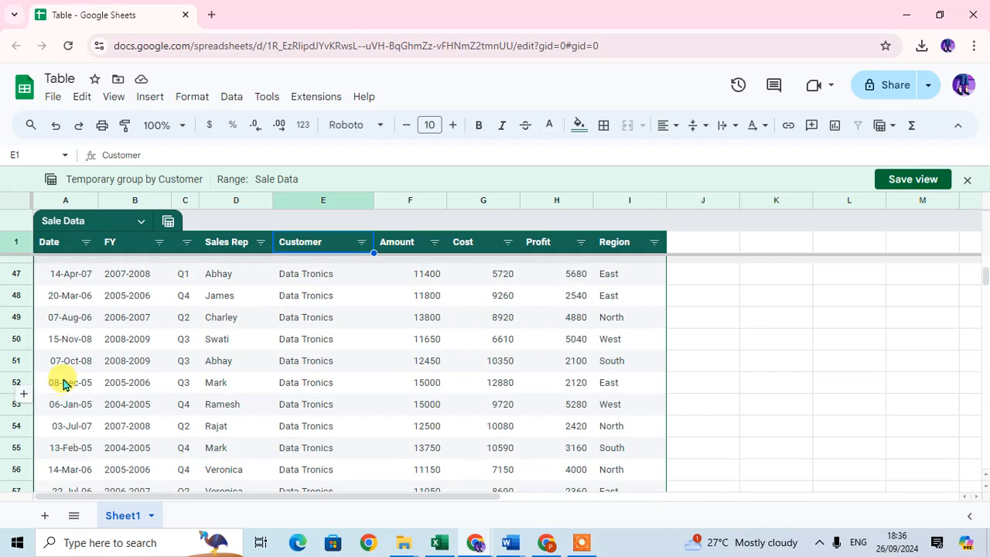
scroll(121, 342, up, 1)
scroll(177, 364, down, 12)
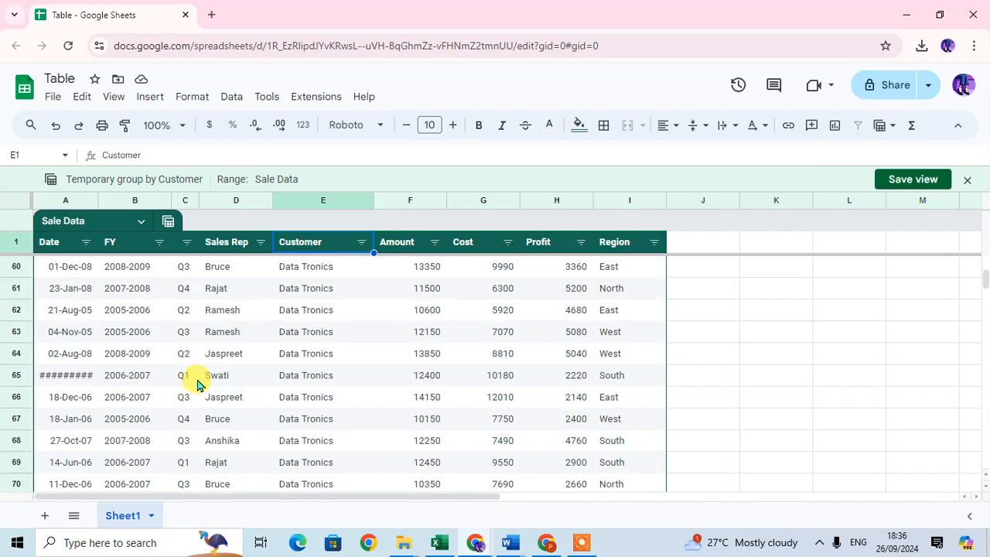
scroll(250, 436, down, 12)
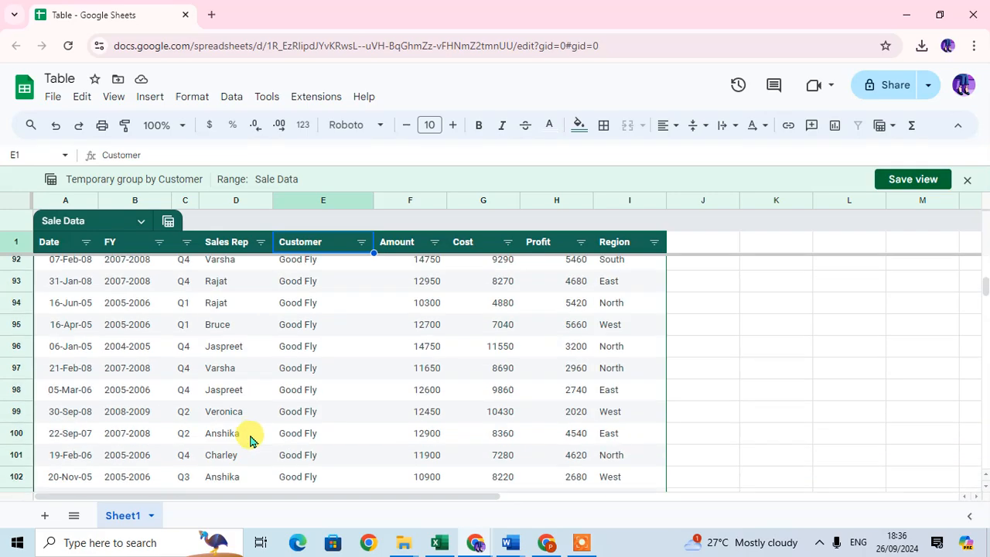
scroll(164, 395, down, 8)
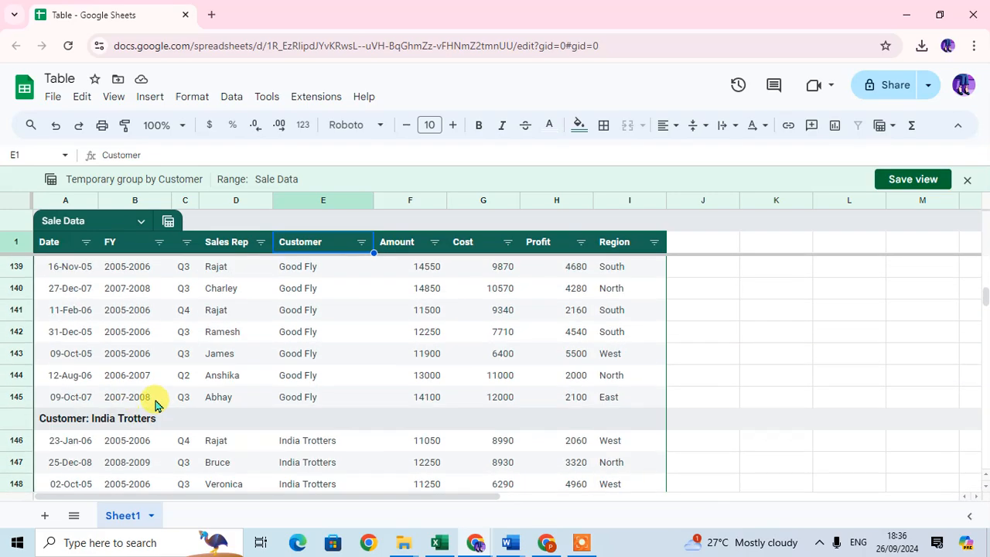
scroll(155, 402, down, 3)
scroll(172, 390, up, 20)
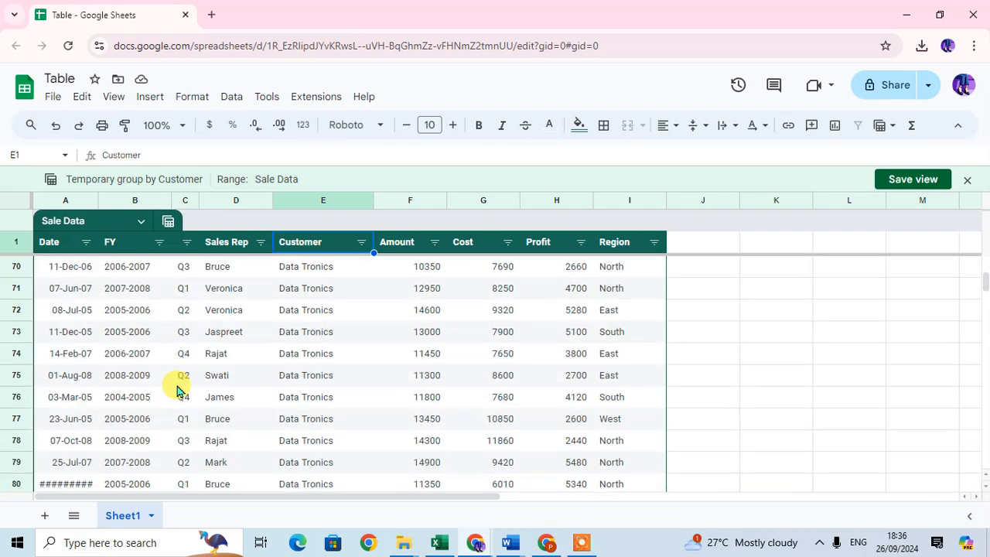
key(ctrl+z)
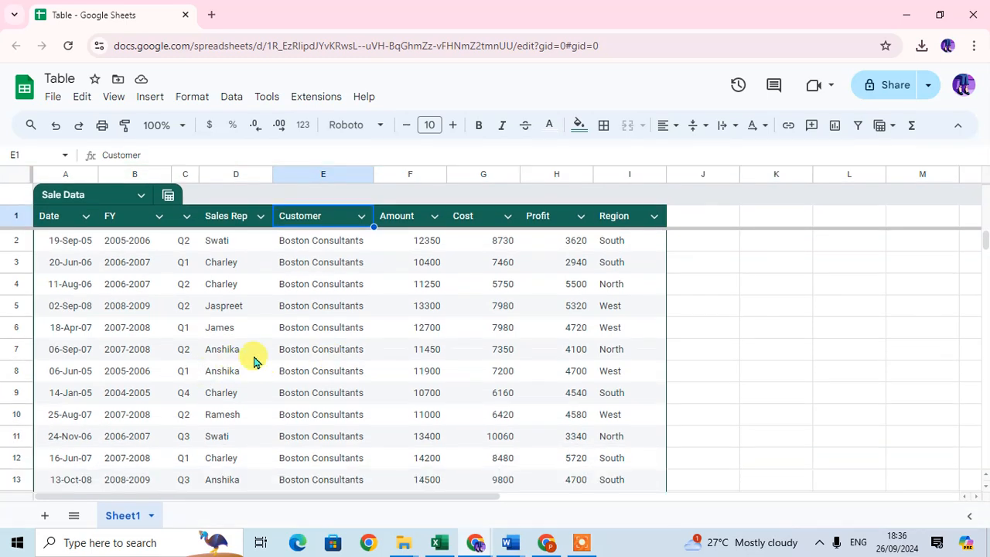
Group the Sale Data table by the Sales Rep column.
click(261, 219)
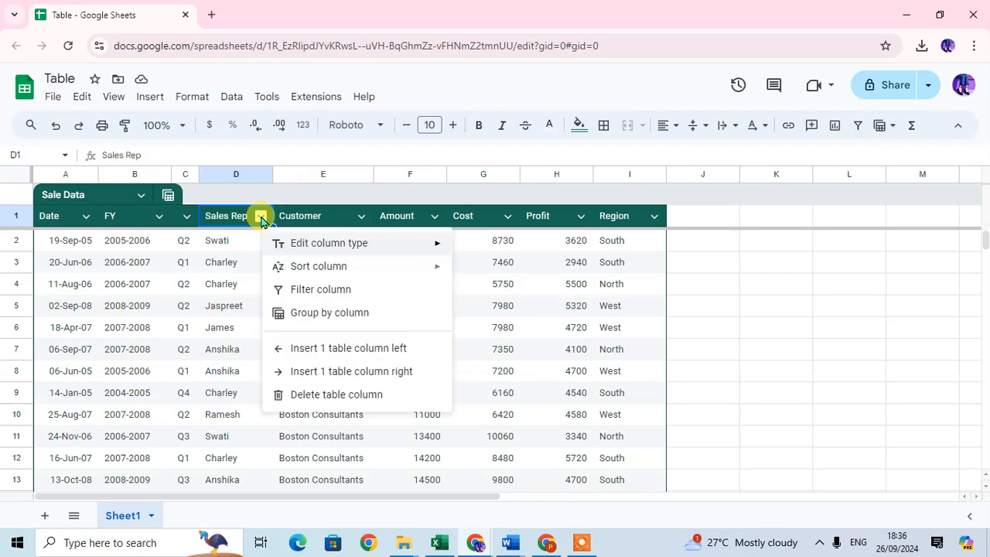
click(339, 315)
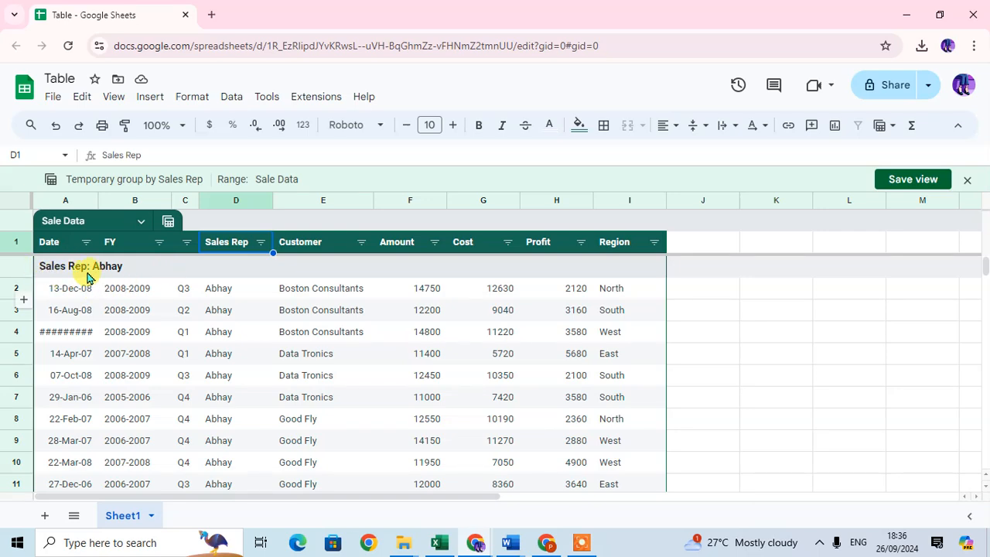
Examine the rows listed under each sales rep group in the grouped table.
scroll(256, 387, down, 15)
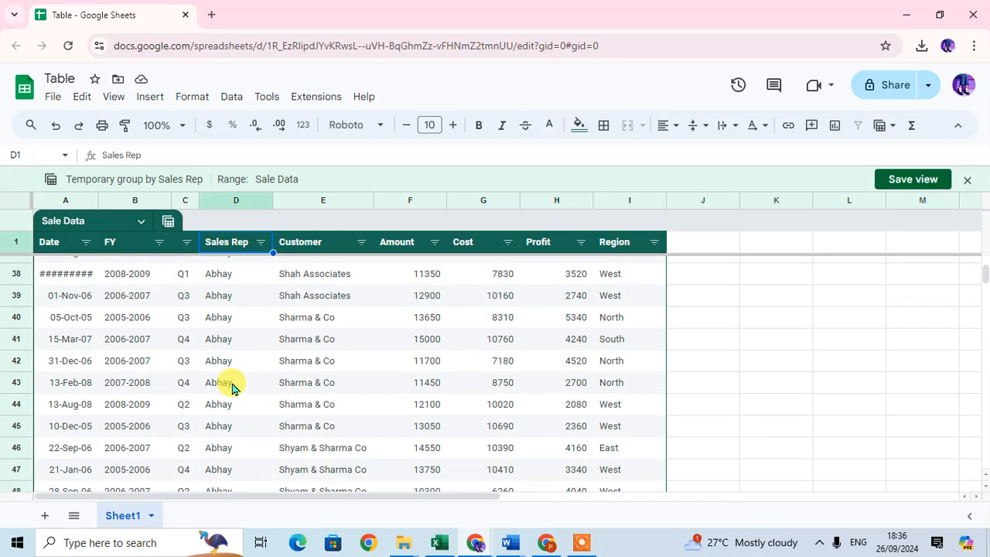
scroll(224, 325, up, 11)
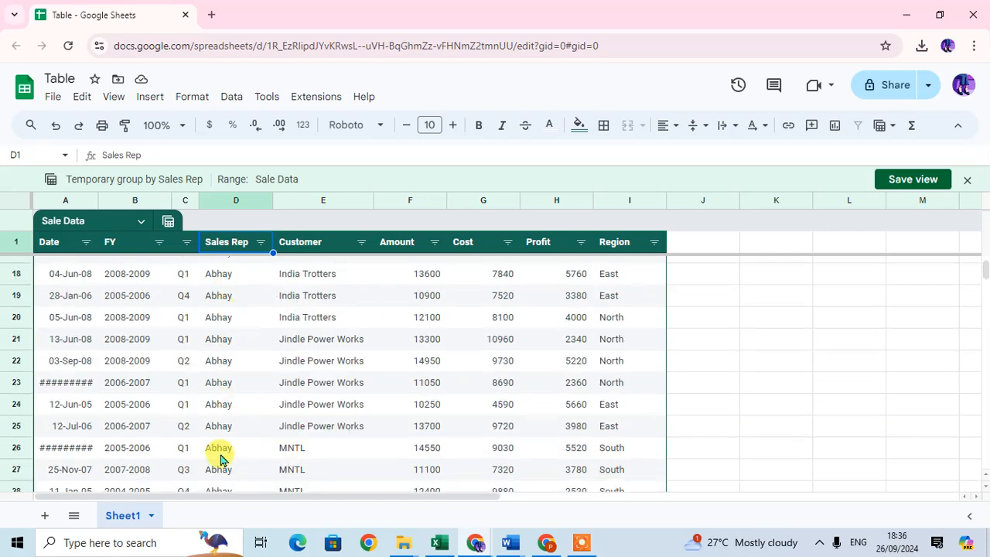
scroll(227, 401, down, 5)
scroll(227, 400, down, 8)
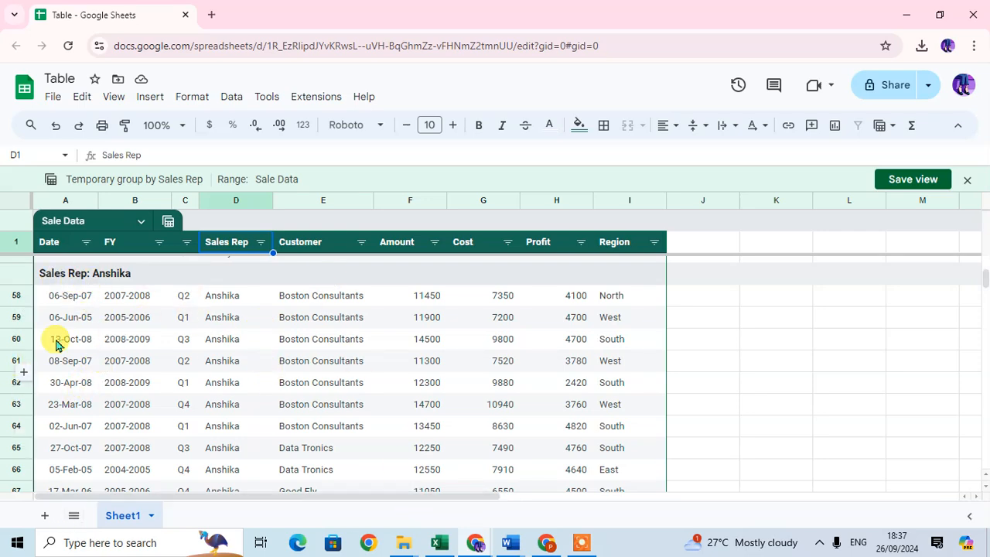
scroll(214, 387, down, 14)
scroll(243, 427, down, 4)
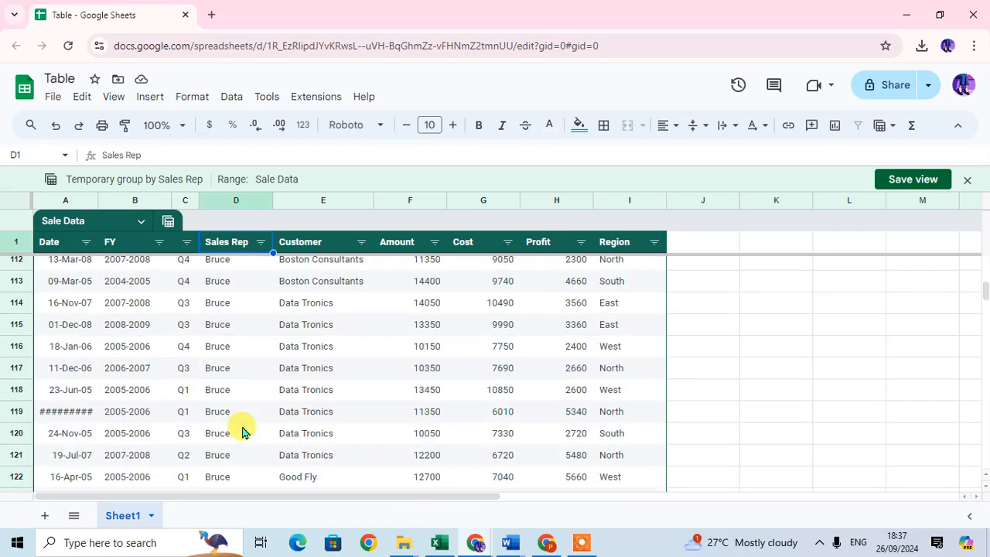
scroll(106, 372, up, 2)
scroll(332, 403, down, 5)
scroll(274, 425, down, 15)
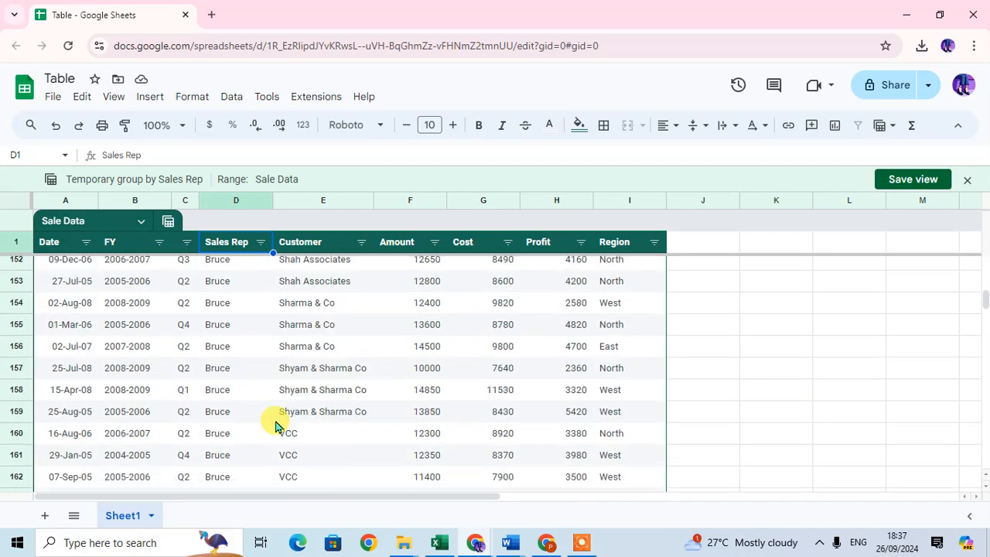
scroll(227, 394, up, 20)
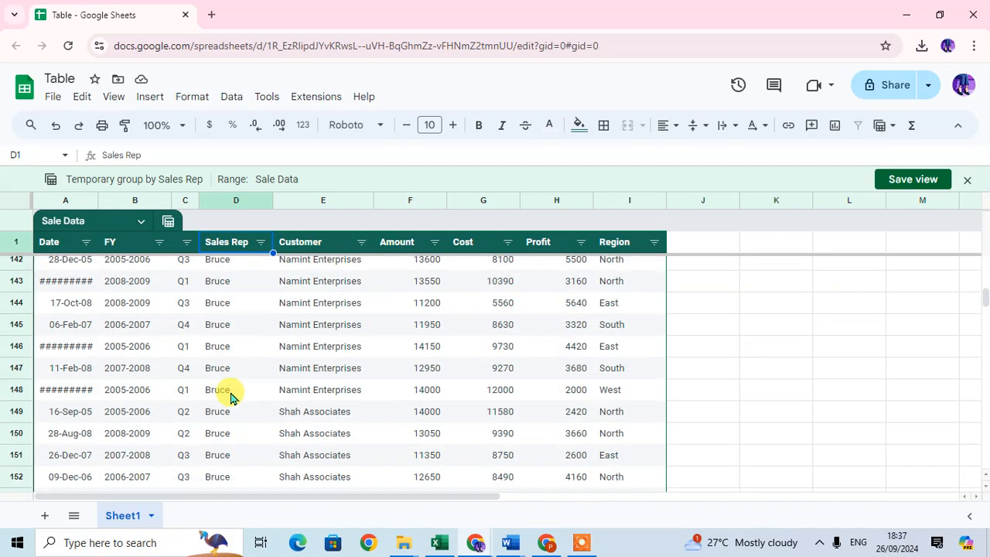
scroll(254, 404, up, 18)
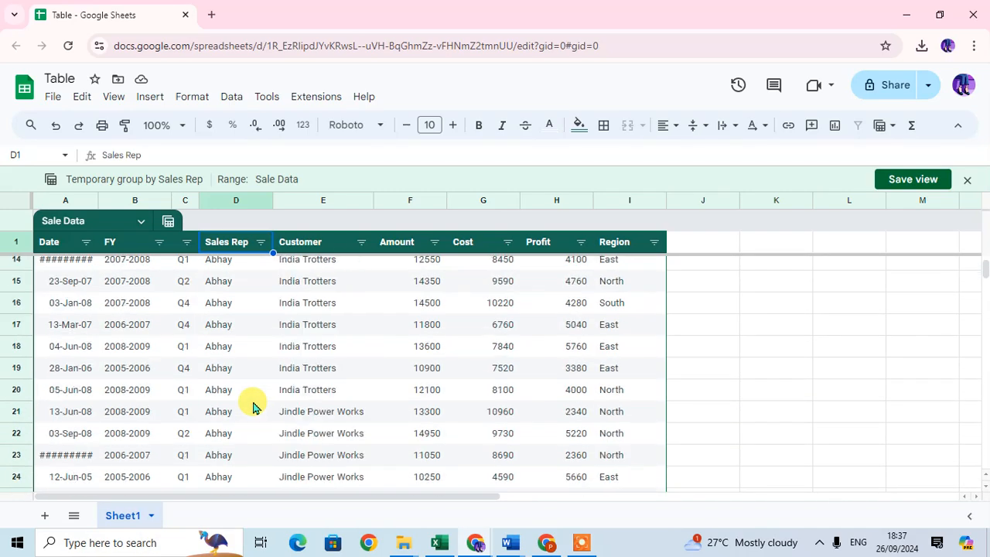
Undo the temporary grouping by Sales Rep.
click(262, 243)
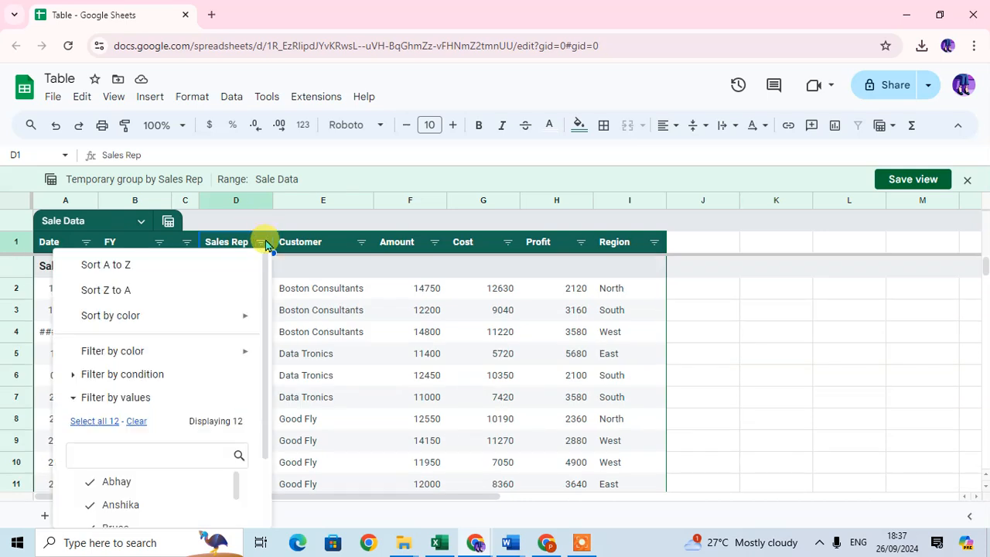
click(369, 331)
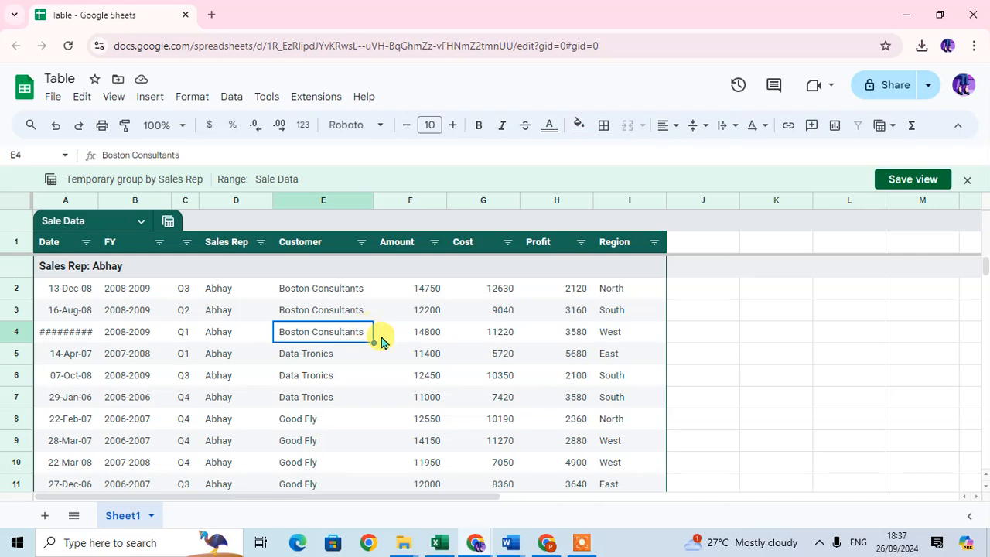
key(ctrl+z)
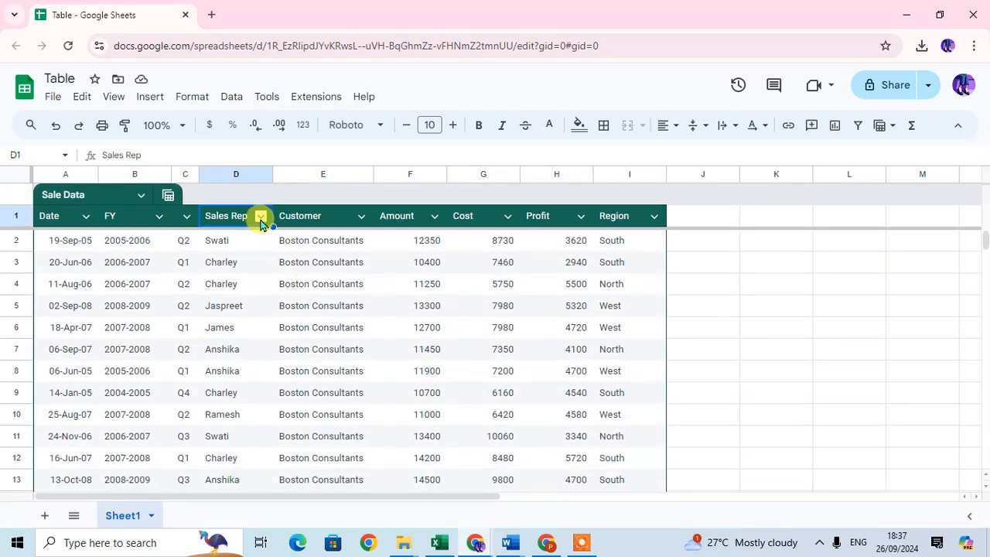
Filter the Sales Rep column by values so only one chosen sales rep's records are shown.
click(261, 217)
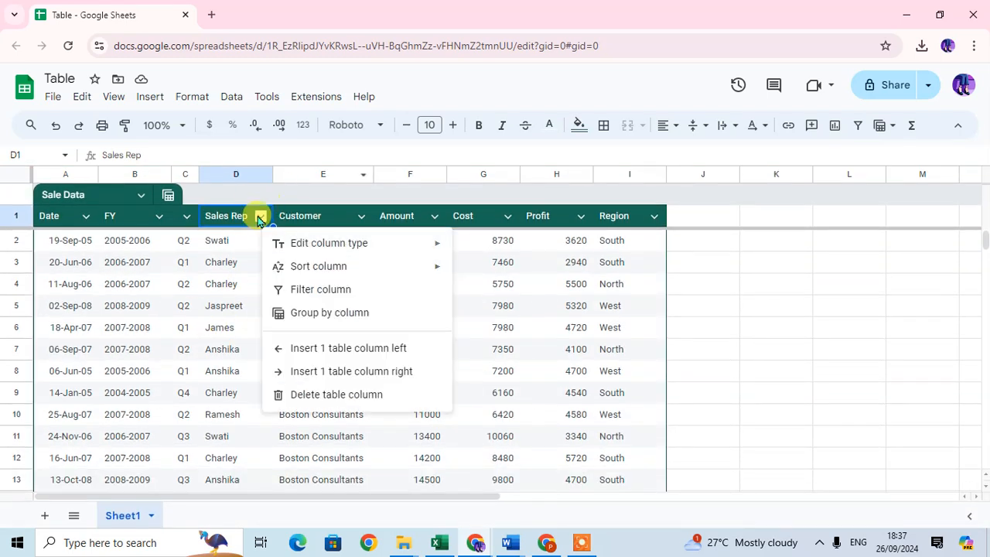
click(348, 291)
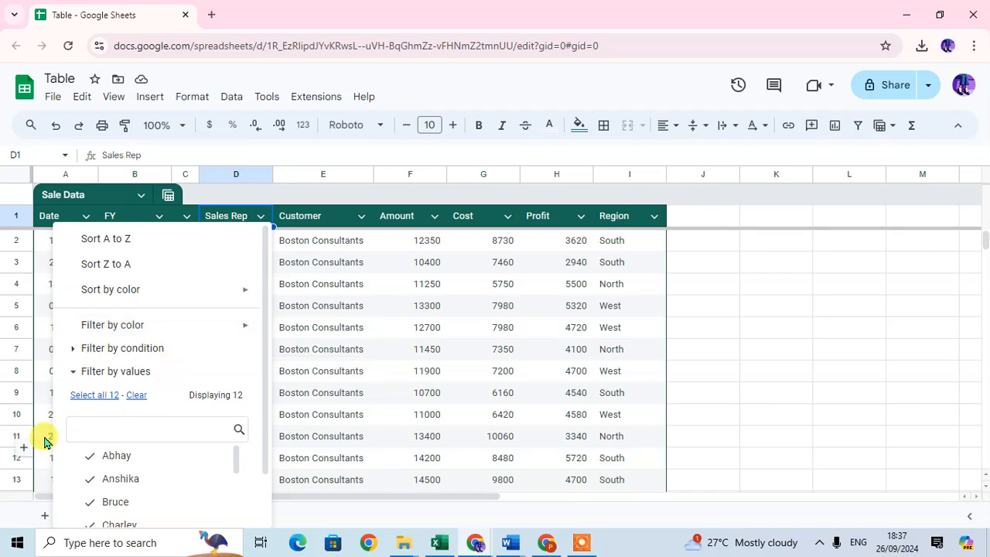
scroll(142, 424, down, 1)
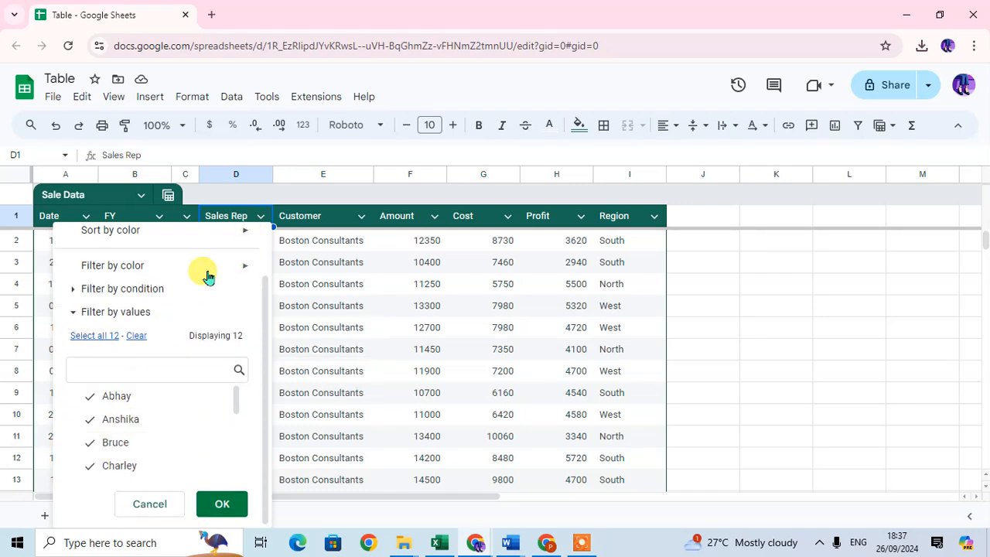
click(118, 398)
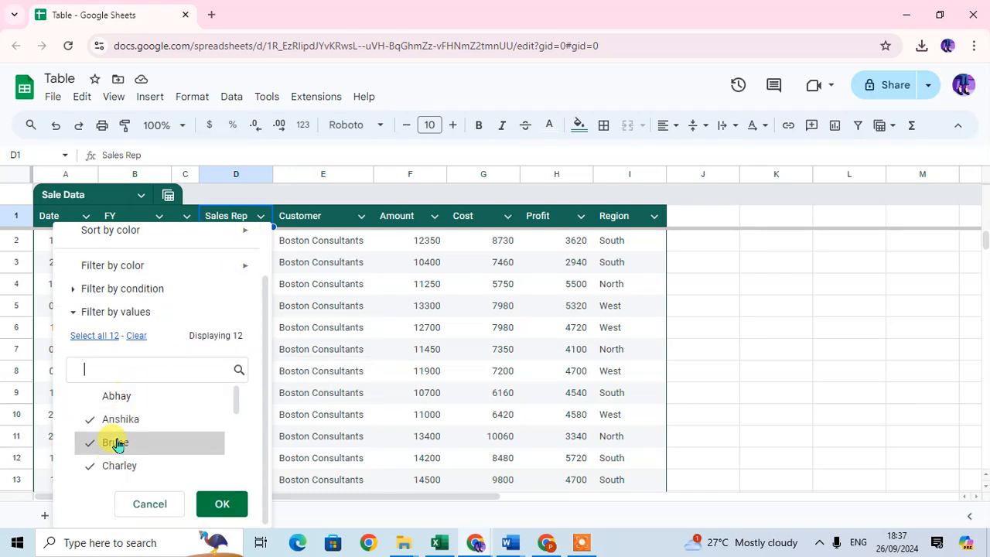
click(136, 336)
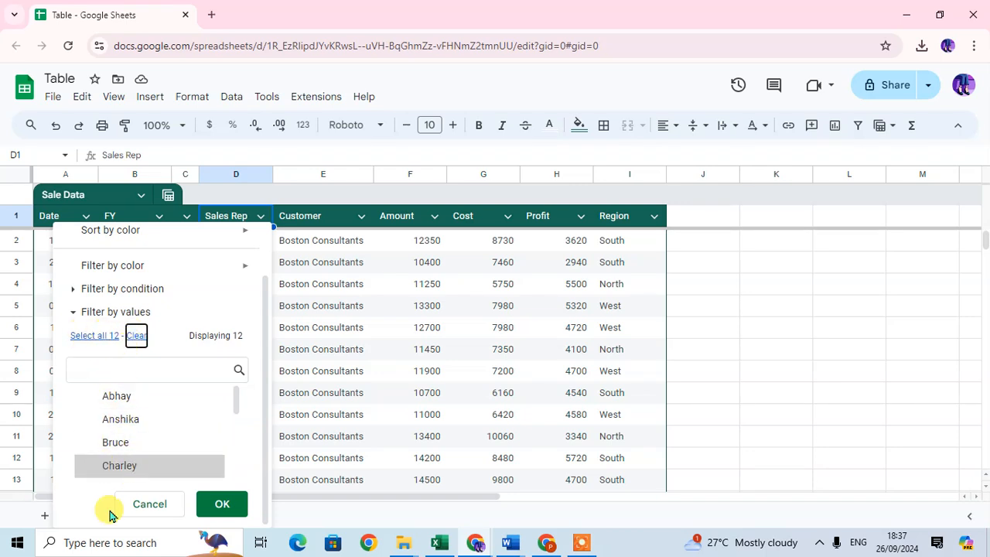
scroll(112, 398, down, 4)
scroll(124, 441, up, 5)
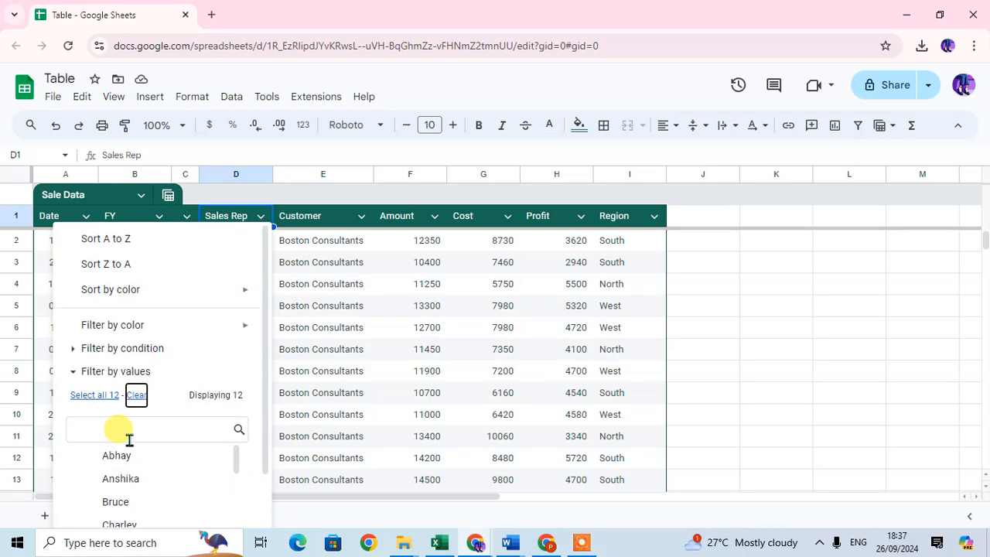
scroll(121, 474, down, 3)
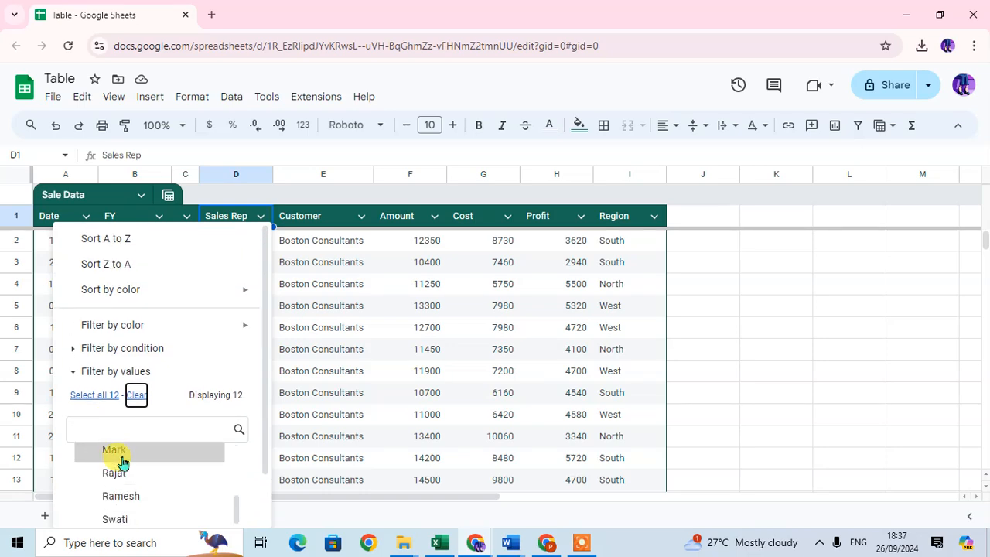
scroll(261, 404, down, 2)
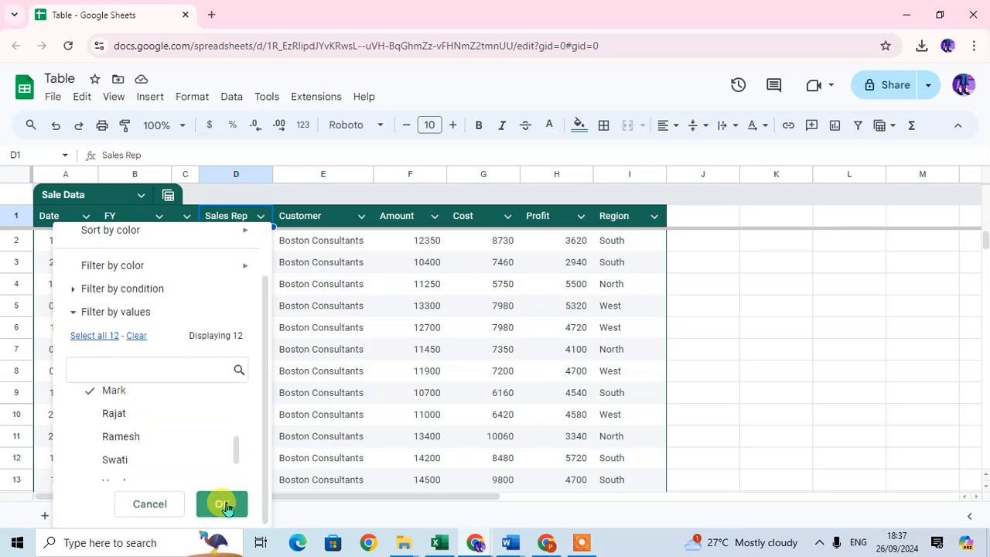
click(219, 503)
Review the rows of the filtered sales rep and undo the Sales Rep filter.
scroll(252, 302, down, 15)
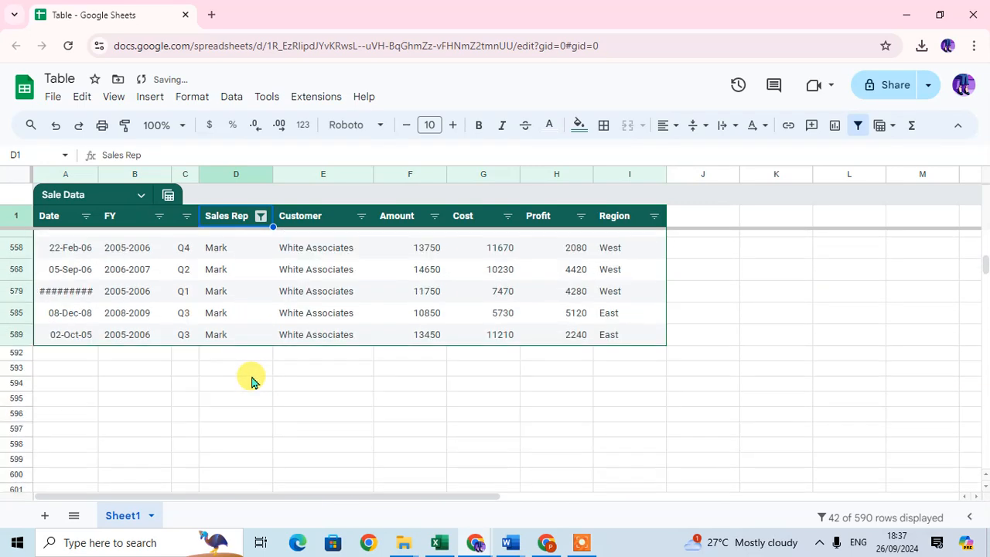
scroll(248, 347, up, 12)
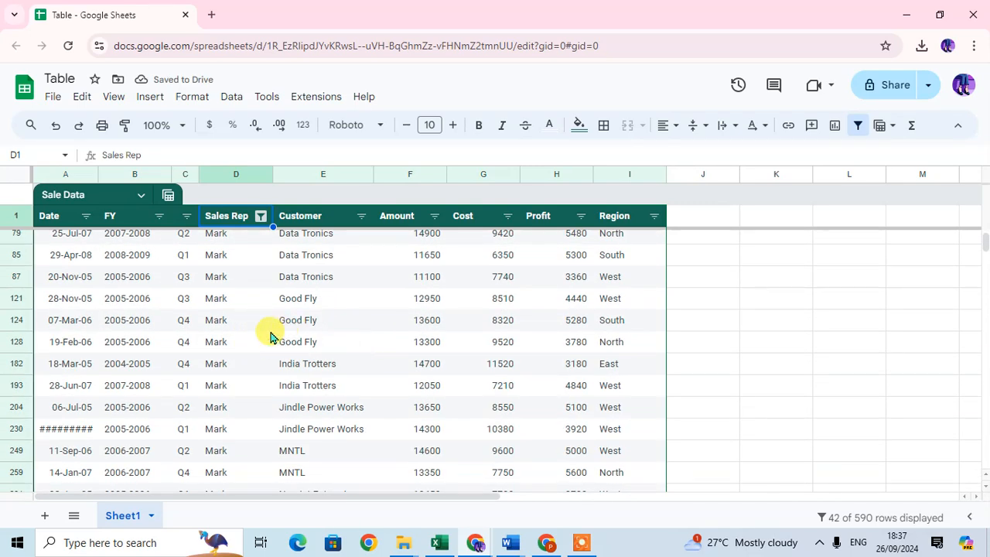
scroll(283, 333, up, 1)
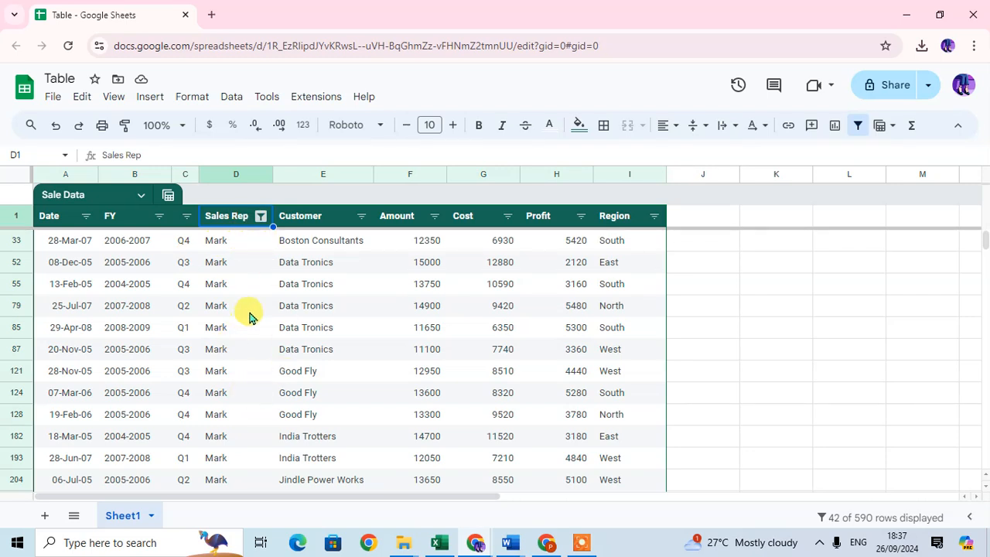
key(ctrl+z)
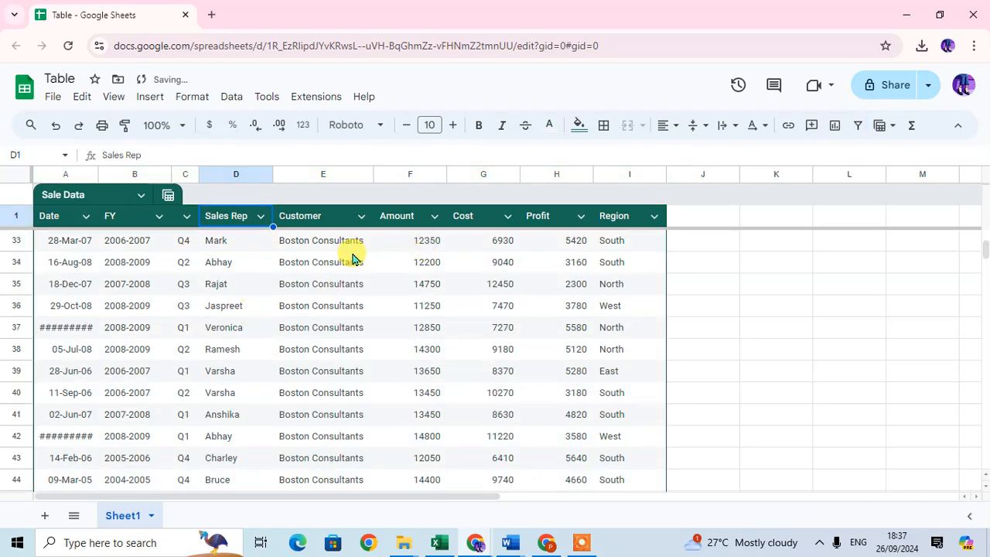
Insert one table column to the left of the Customer column and undo the insertion.
click(362, 217)
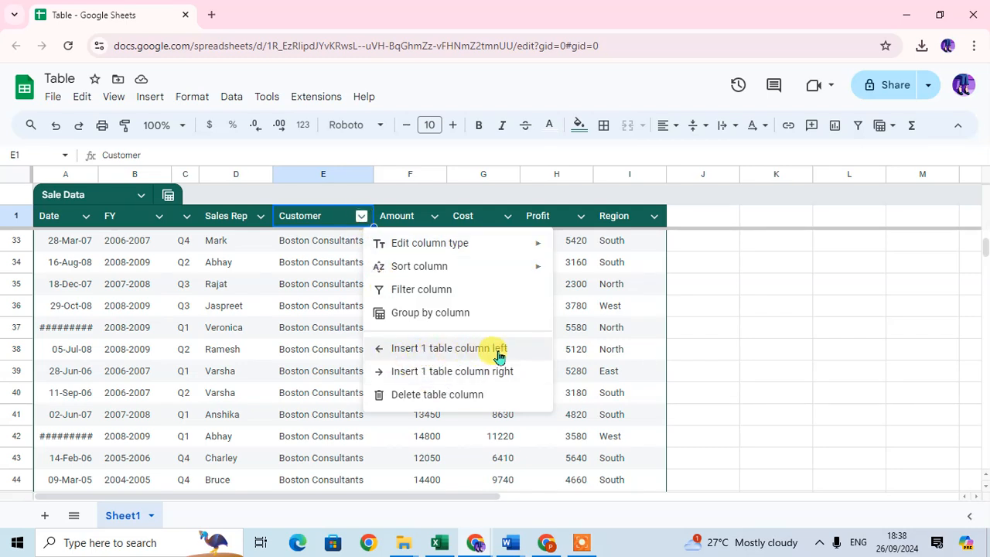
click(437, 348)
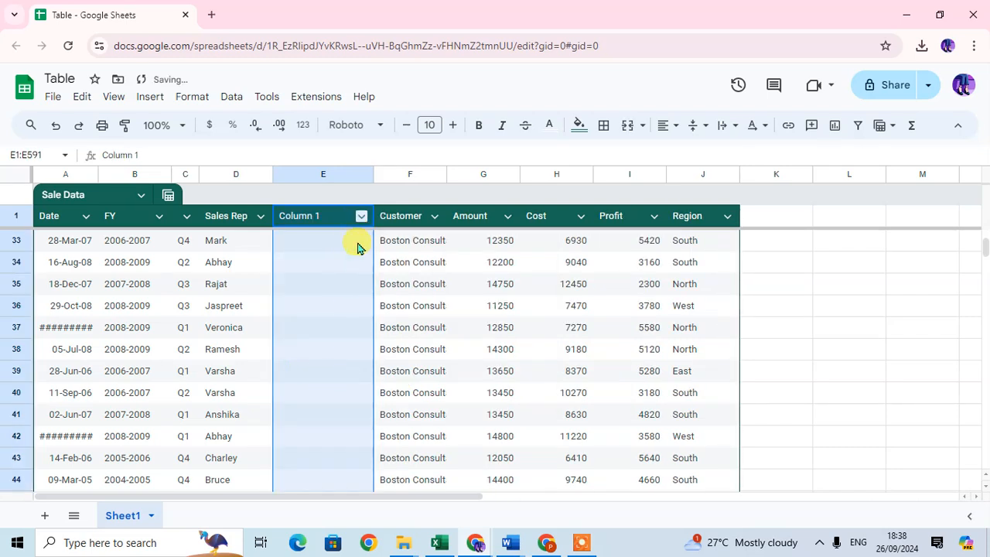
click(342, 267)
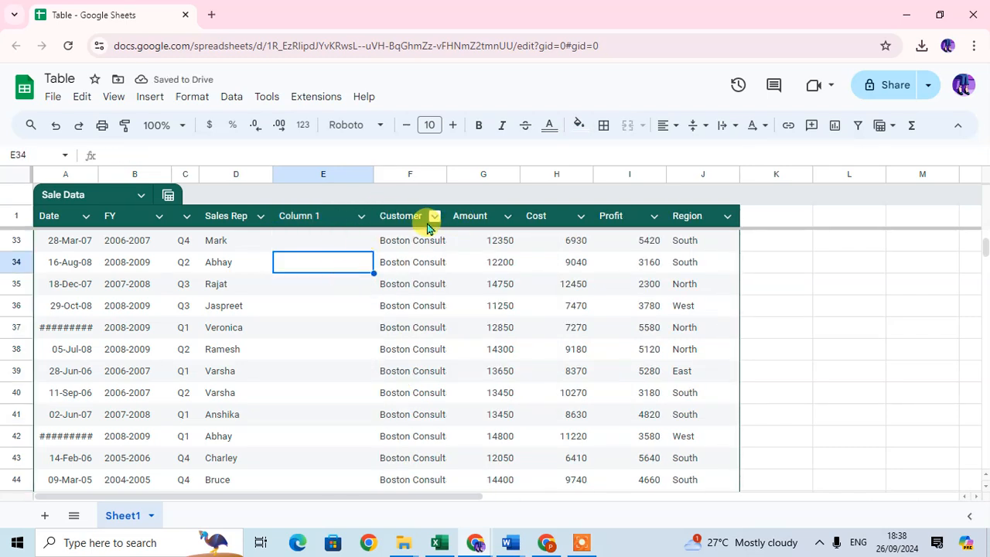
key(ctrl+z)
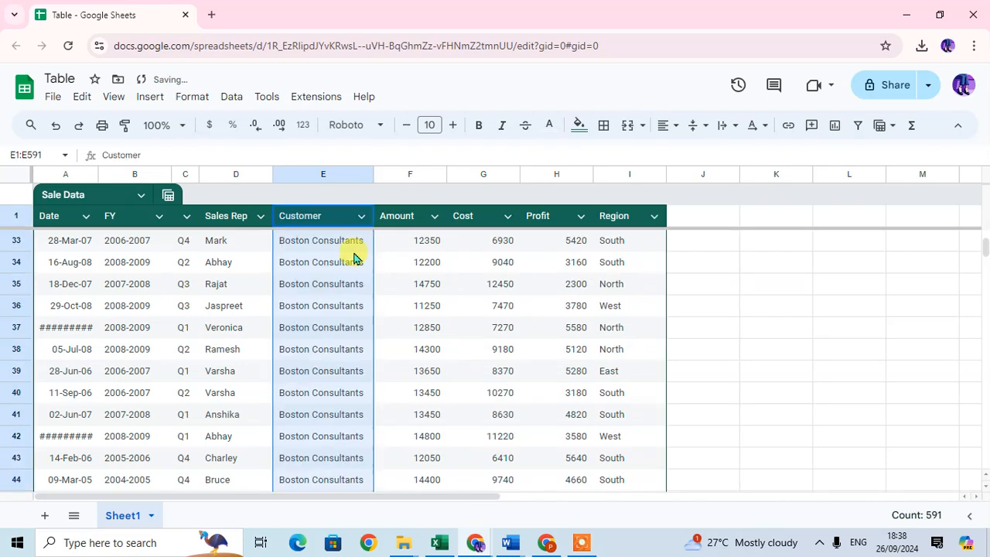
Delete the Customer column from the Sale Data table.
click(362, 220)
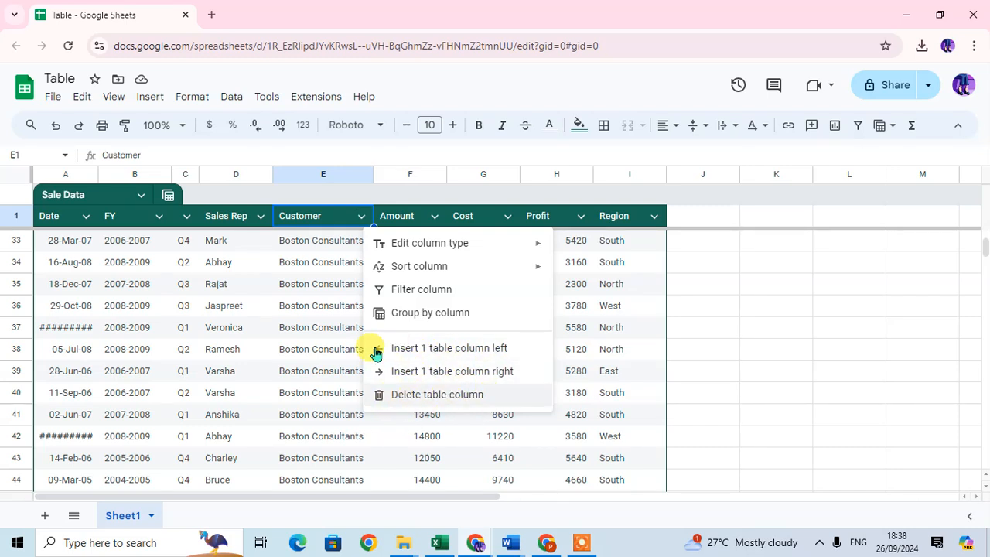
click(411, 395)
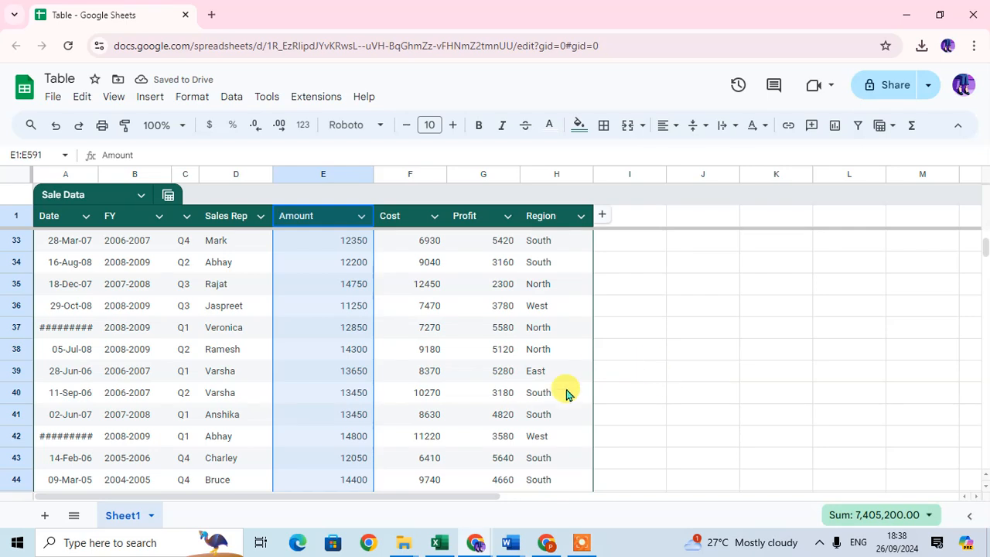
Create a group by view of the Sale Data table on FY and review the rows under the fiscal year groups.
click(168, 196)
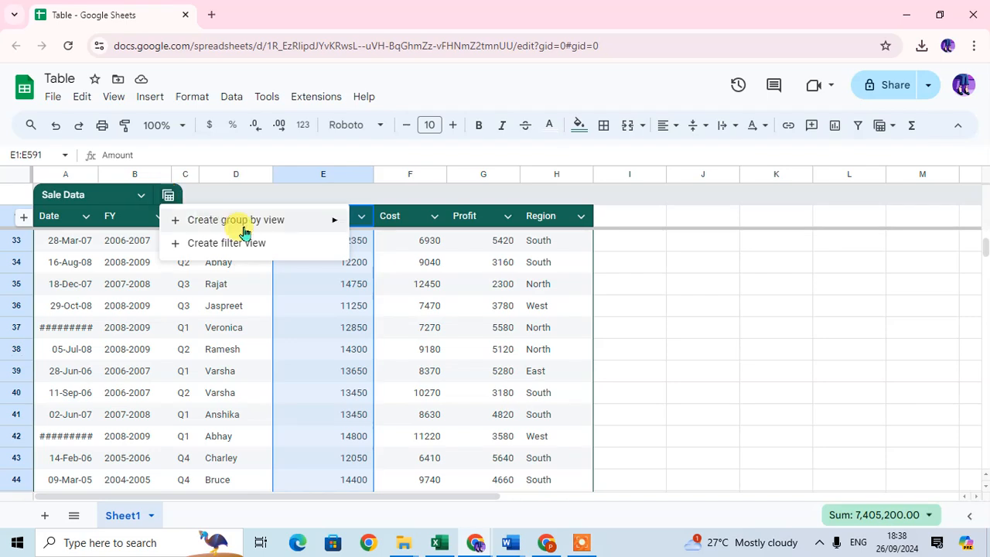
mouse_move(207, 226)
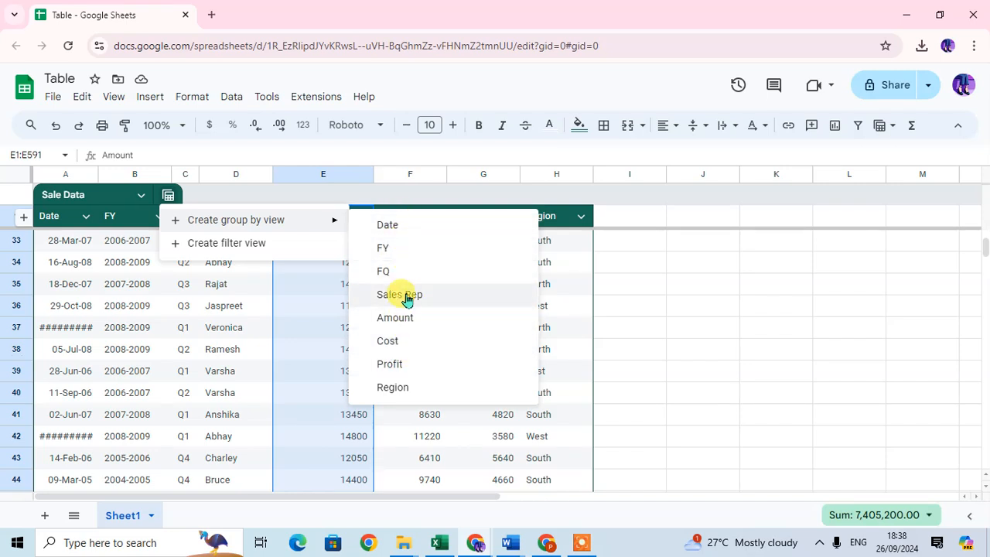
click(396, 255)
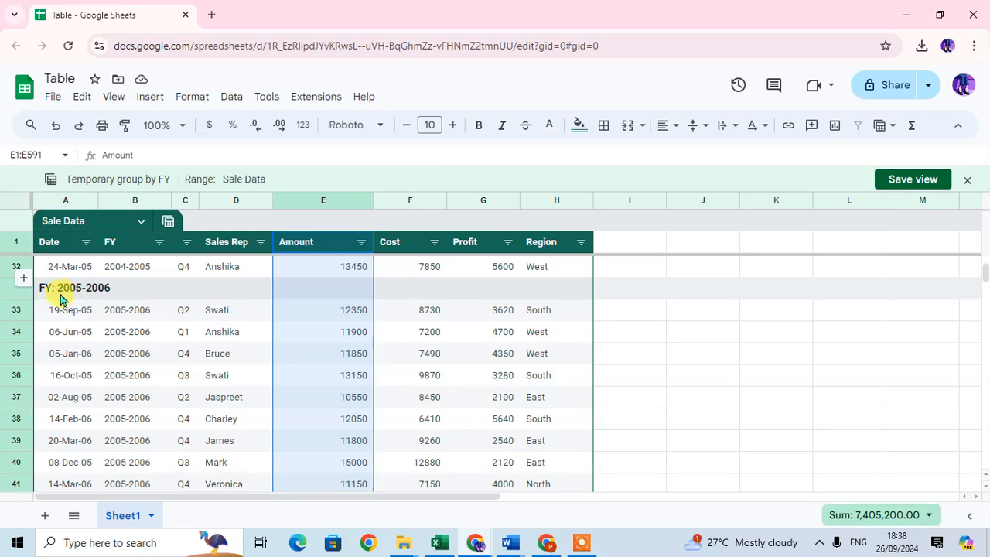
scroll(199, 343, down, 20)
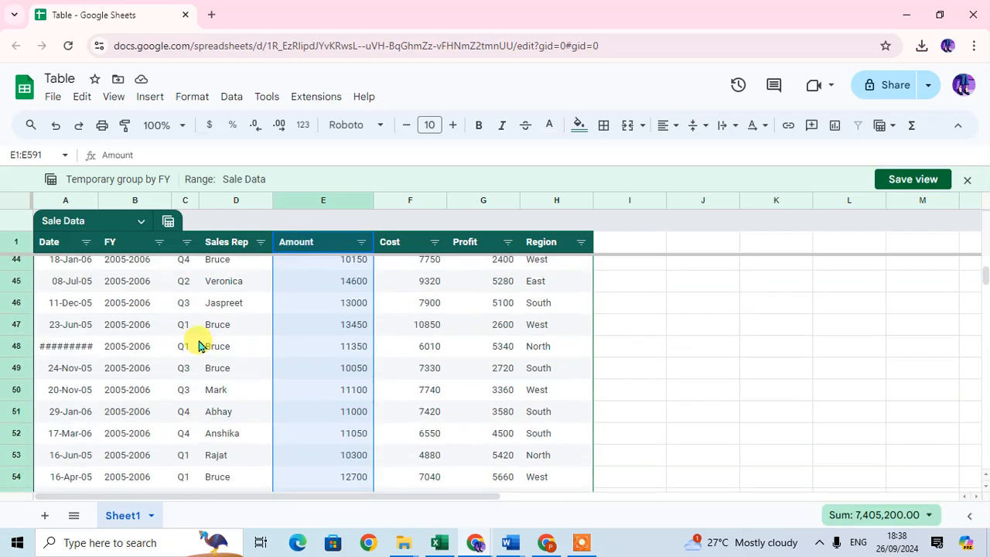
scroll(221, 380, down, 20)
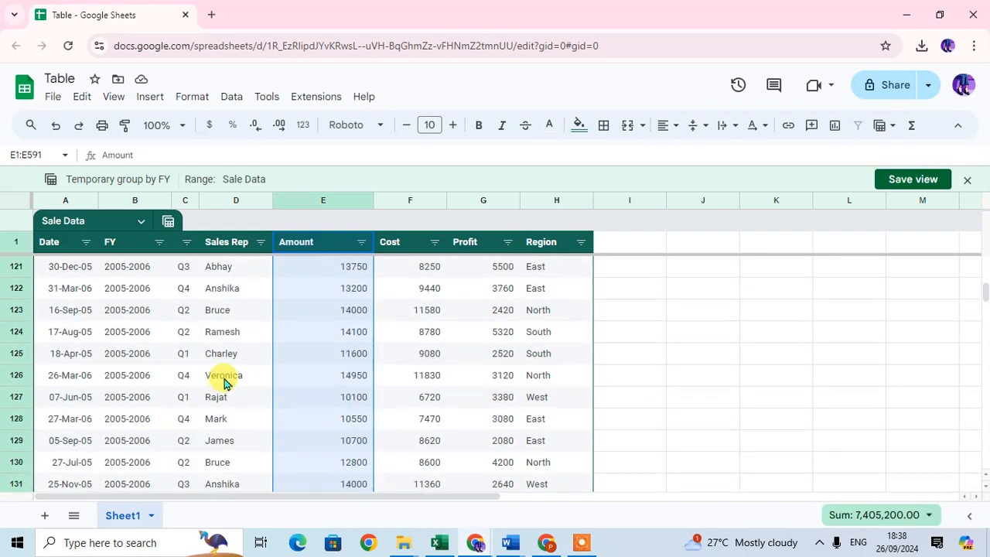
scroll(218, 422, up, 5)
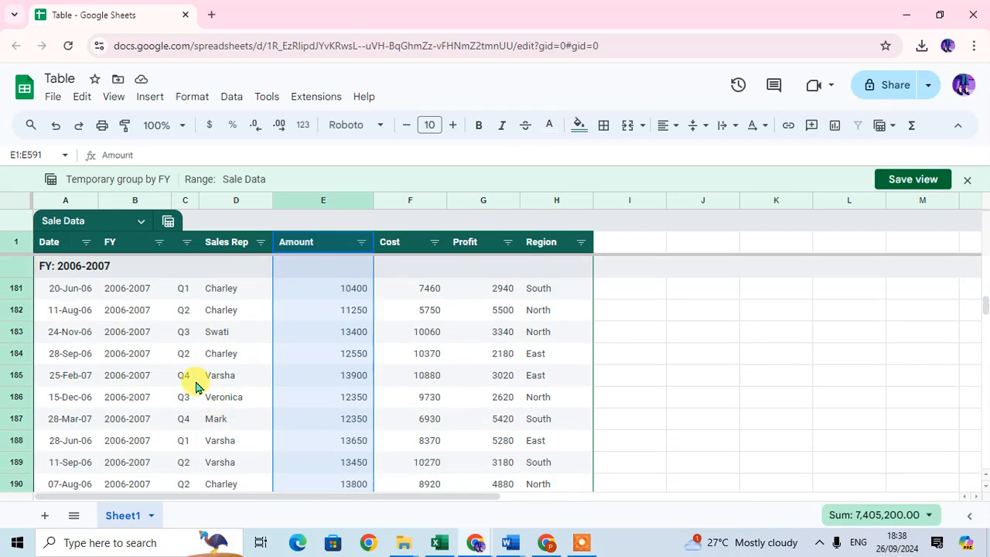
scroll(204, 376, down, 12)
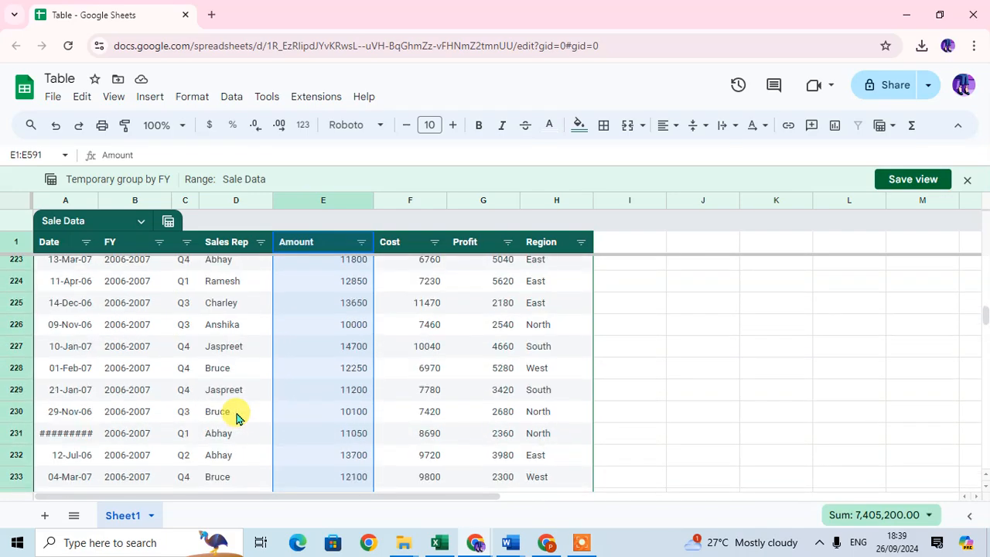
scroll(237, 411, up, 14)
scroll(237, 402, up, 17)
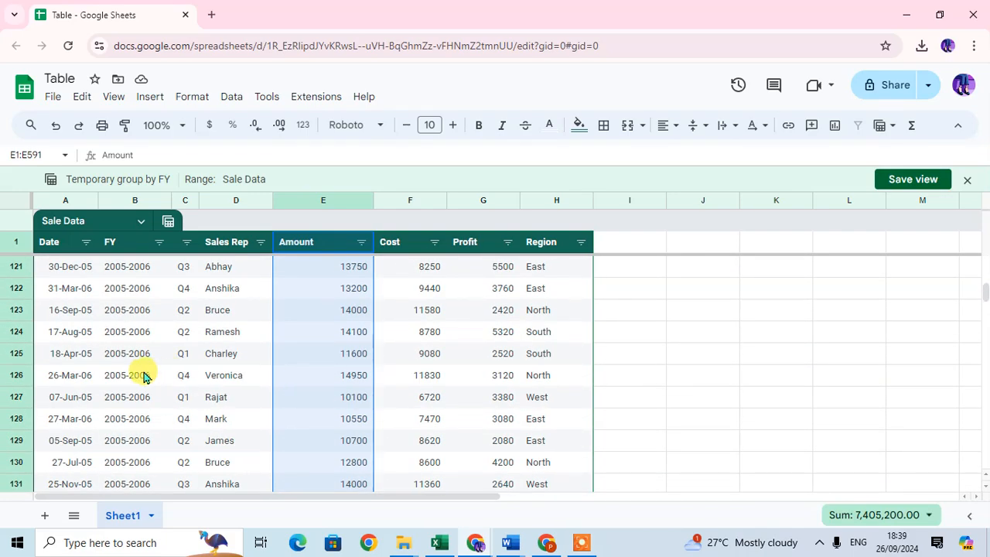
Save the temporary FY grouping as a view named "Group by FY" and exit that view.
click(167, 222)
mouse_move(214, 248)
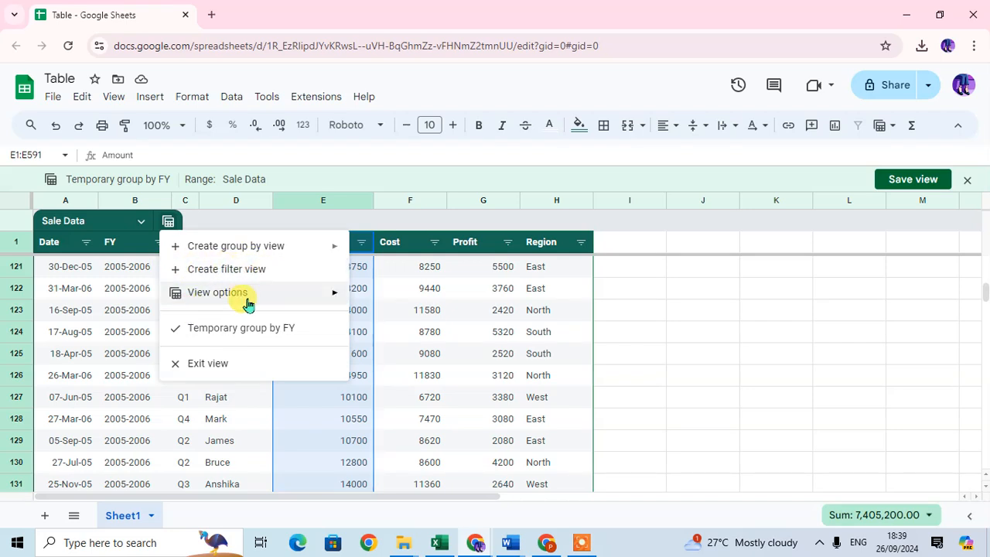
mouse_move(247, 304)
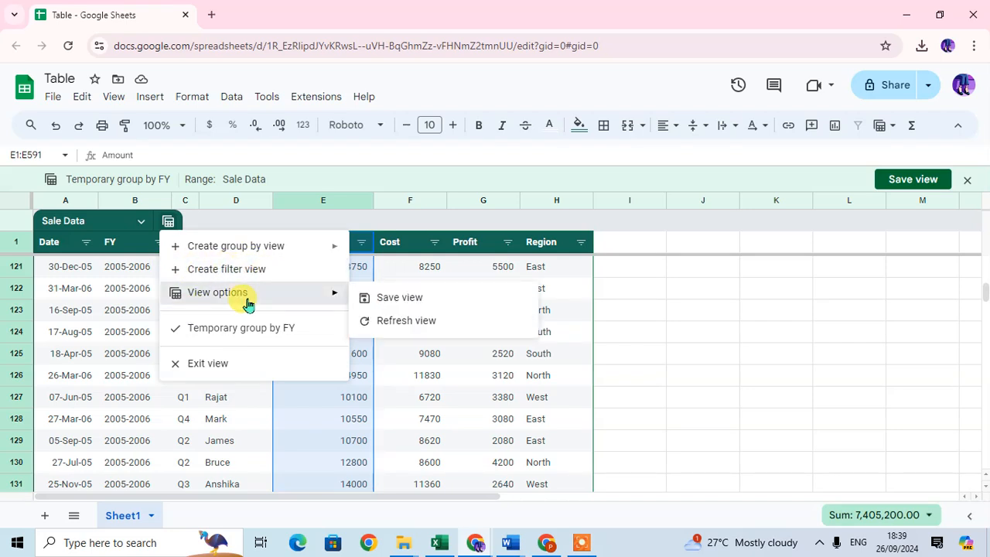
click(402, 300)
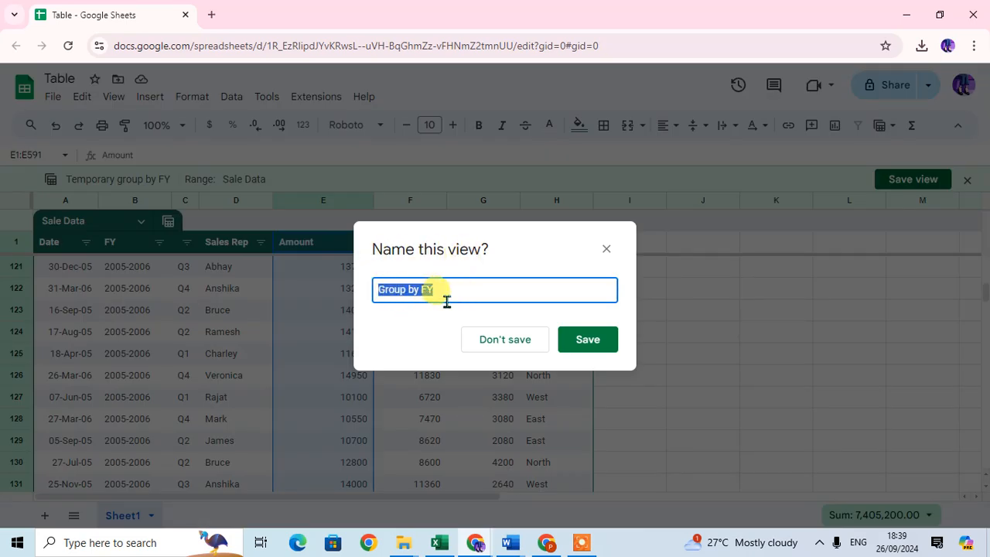
click(588, 349)
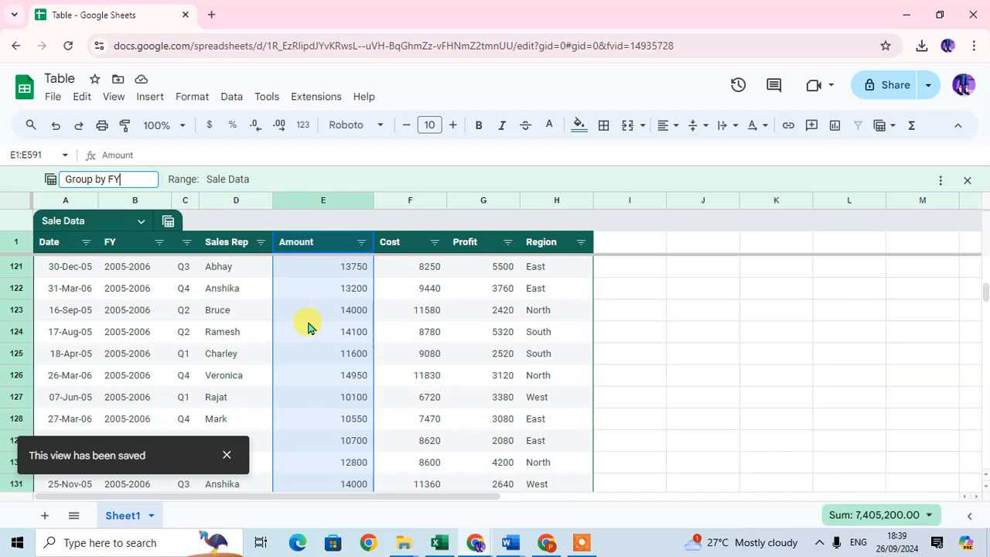
click(267, 312)
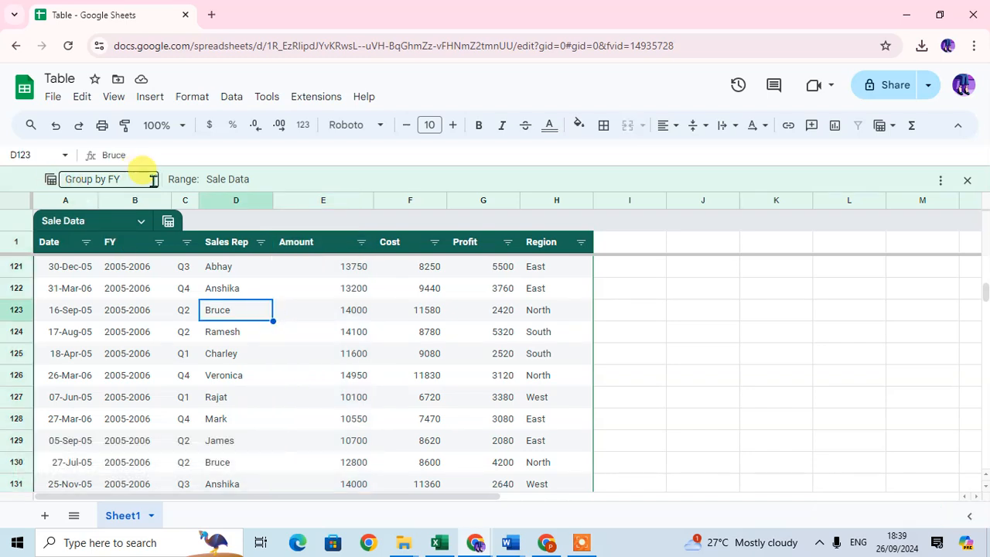
click(279, 291)
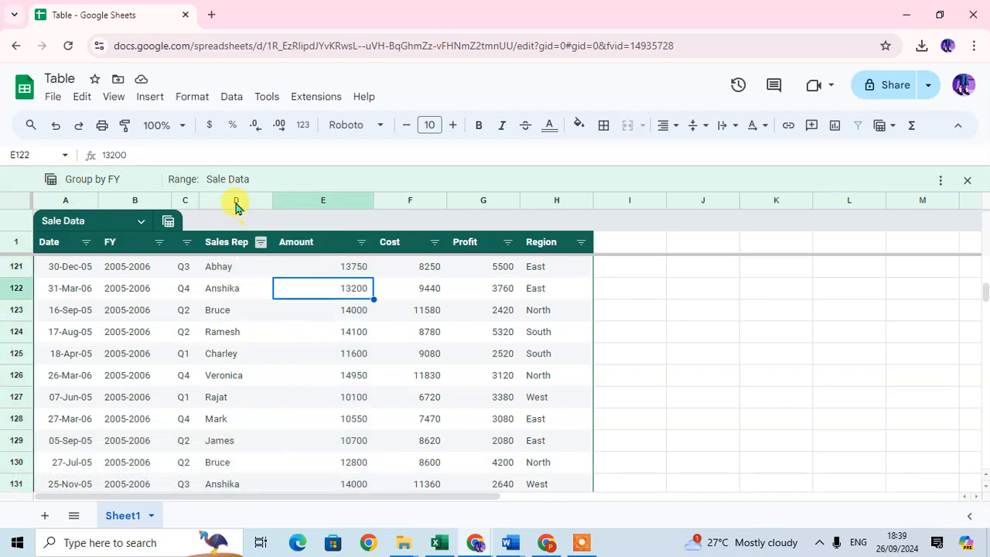
click(167, 220)
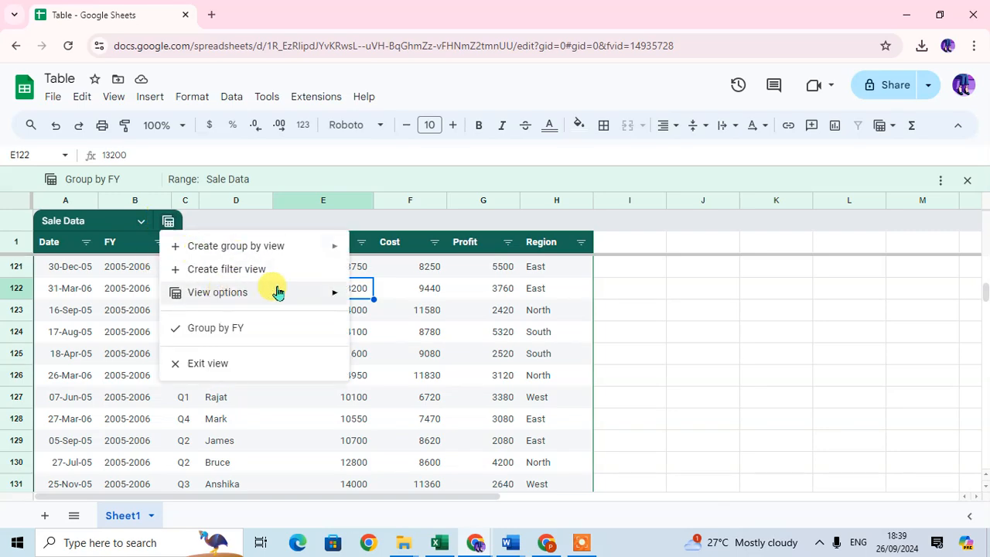
click(212, 374)
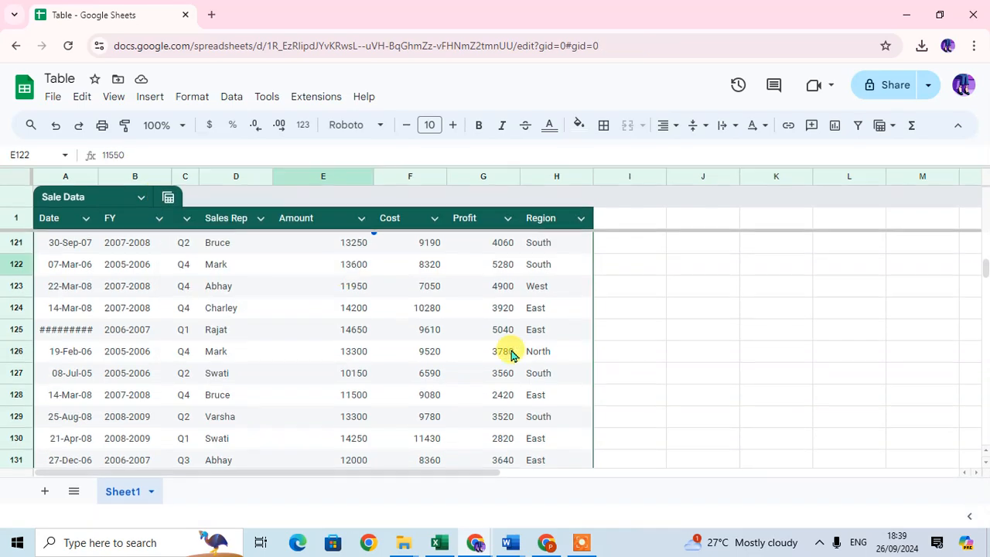
Add three new columns to the end of the Sale Data table after Region, and check that they extend down the rows.
scroll(348, 283, up, 10)
scroll(363, 329, up, 20)
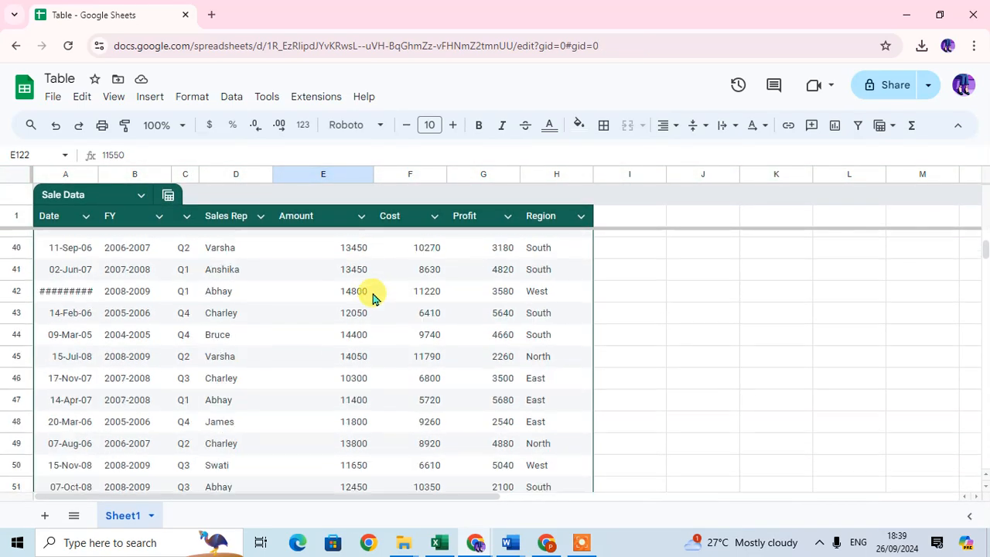
mouse_move(586, 218)
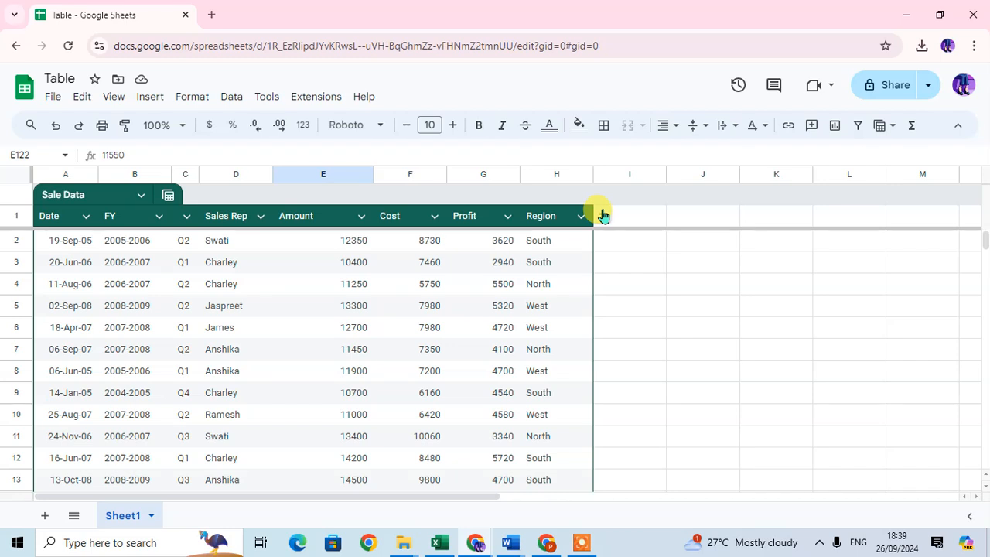
click(603, 221)
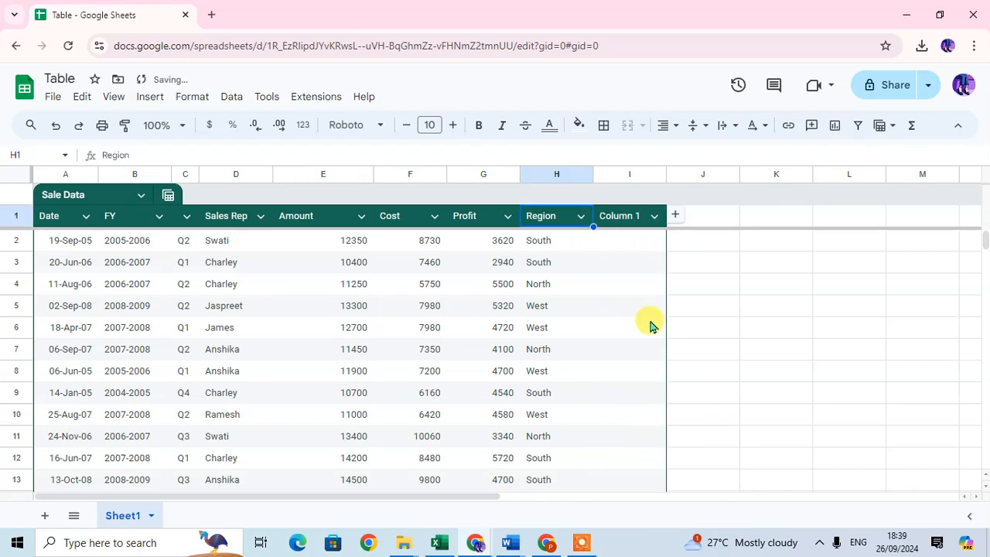
click(679, 219)
click(745, 216)
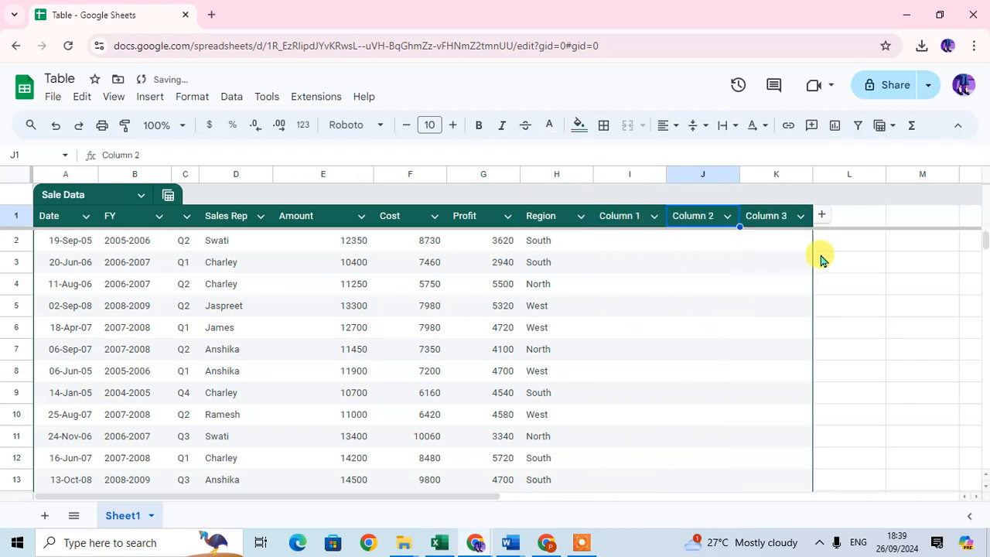
scroll(221, 317, down, 15)
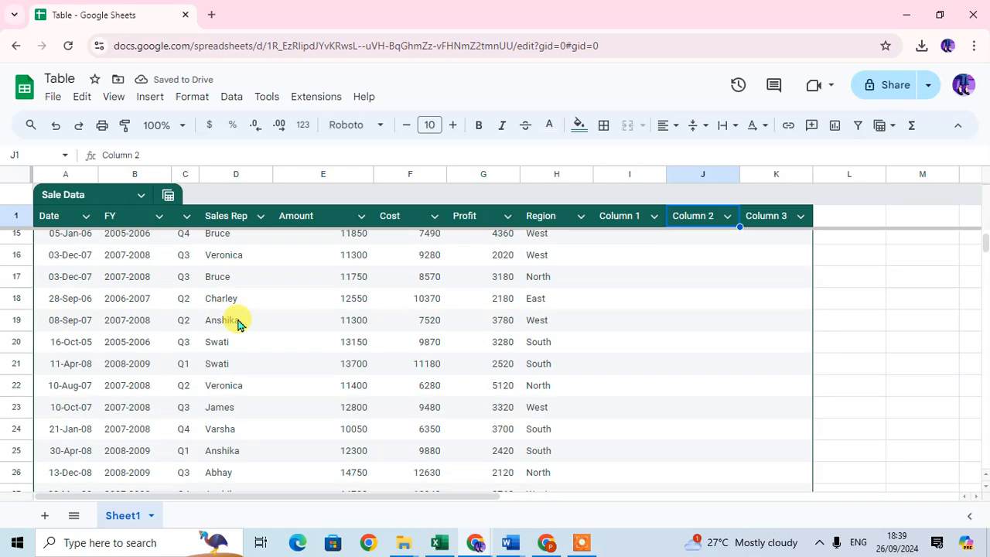
scroll(349, 343, up, 15)
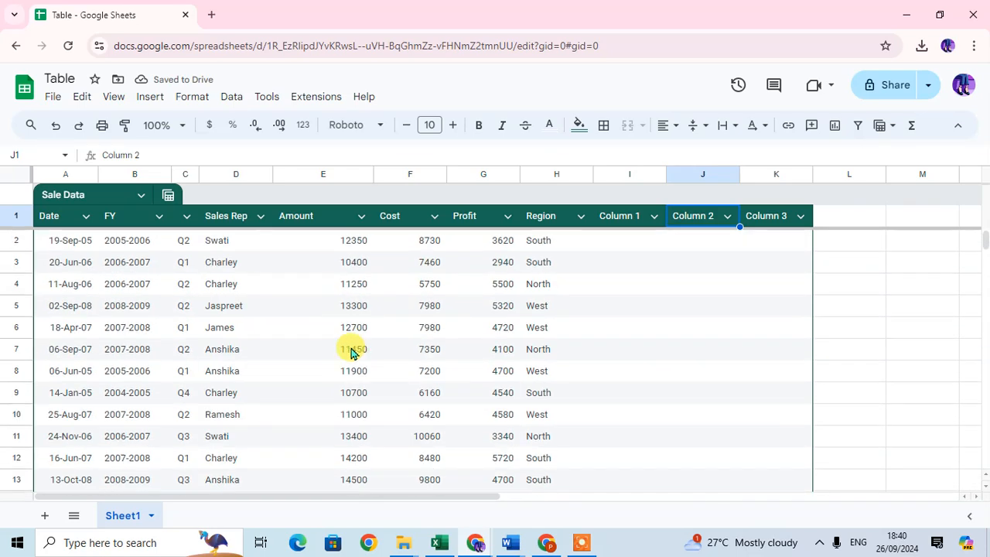